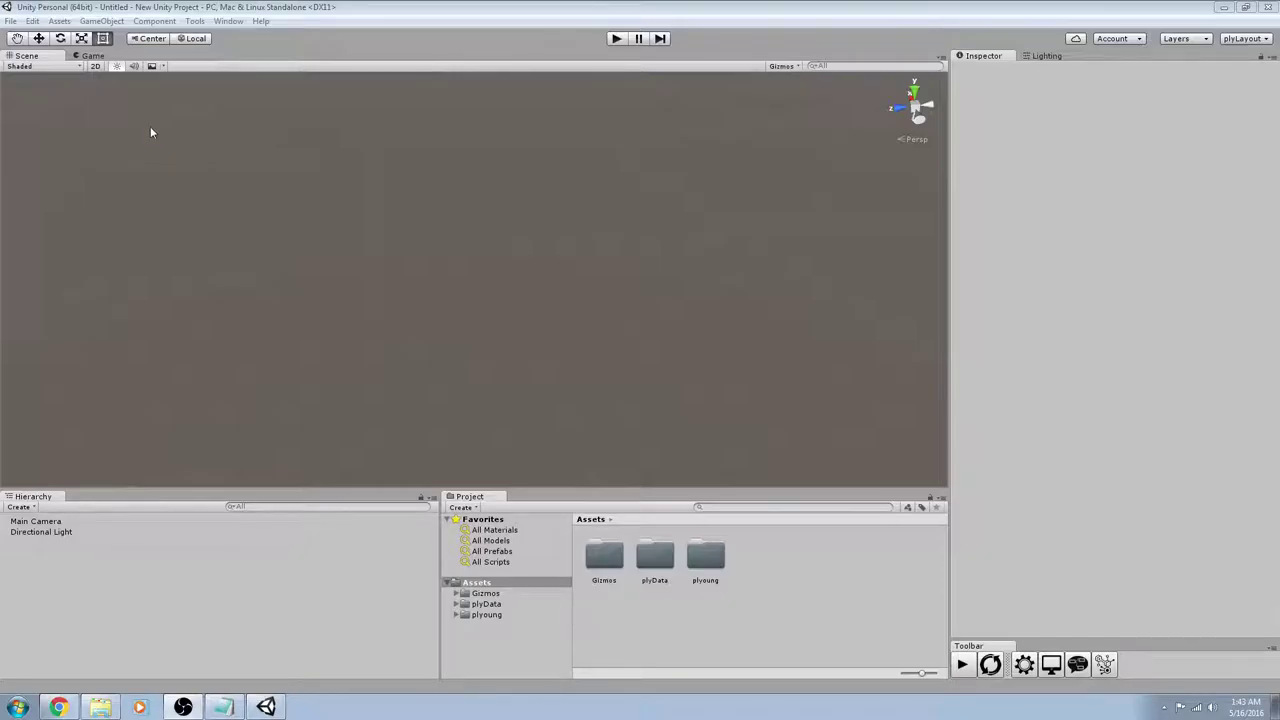
# Step: Import all contents of the plyBagUI custom package into the project
pyautogui.click(59, 21)
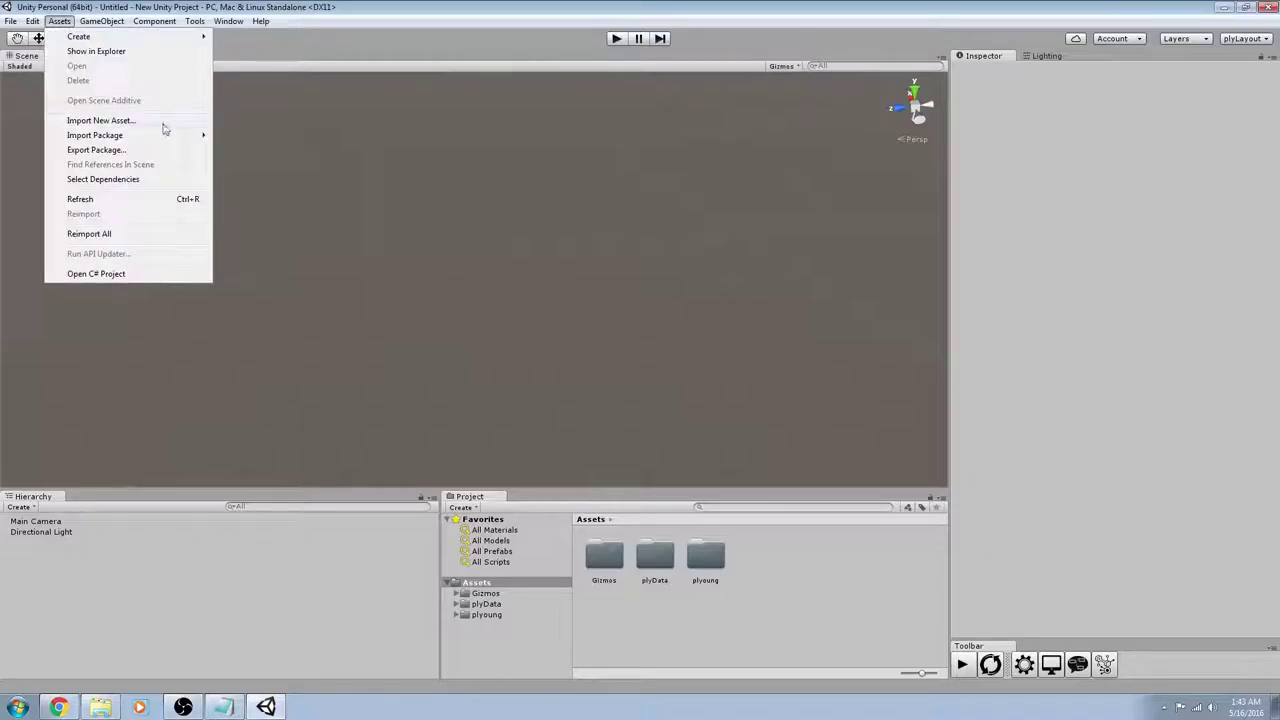
pyautogui.moveTo(180, 135)
pyautogui.click(245, 134)
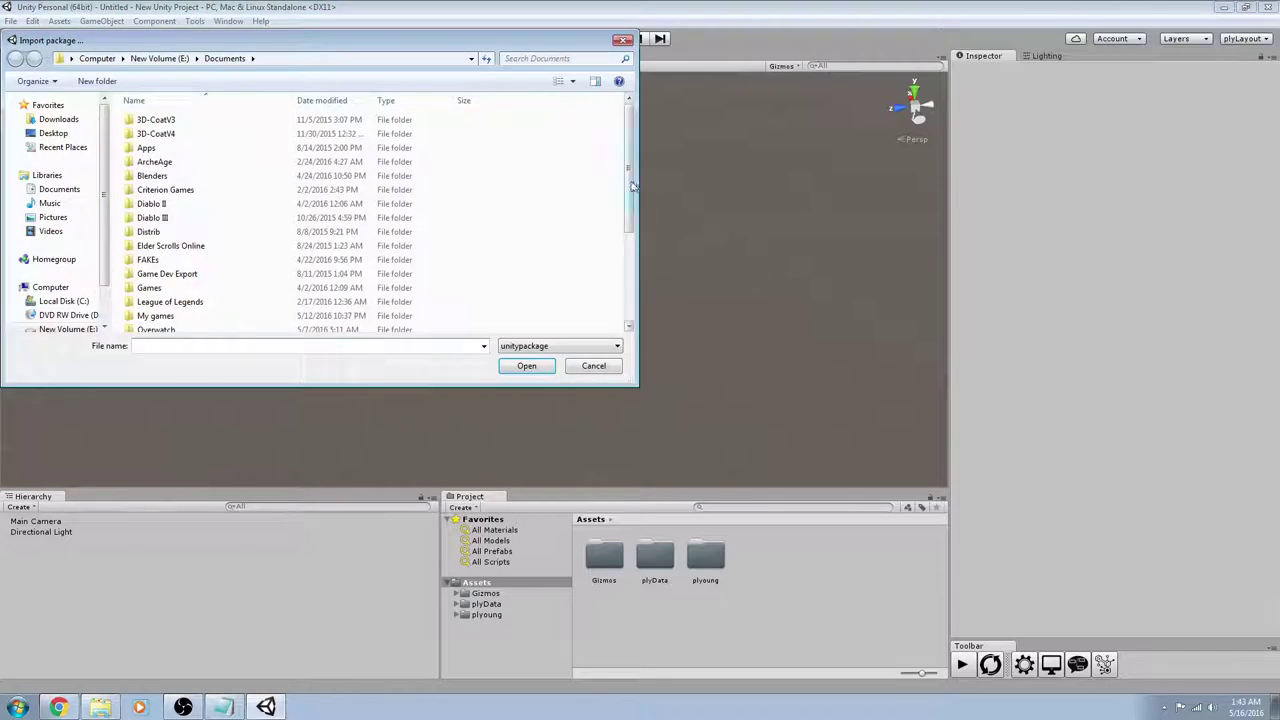
pyautogui.scroll(-4, 630, 200)
pyautogui.click(450, 325)
pyautogui.click(510, 365)
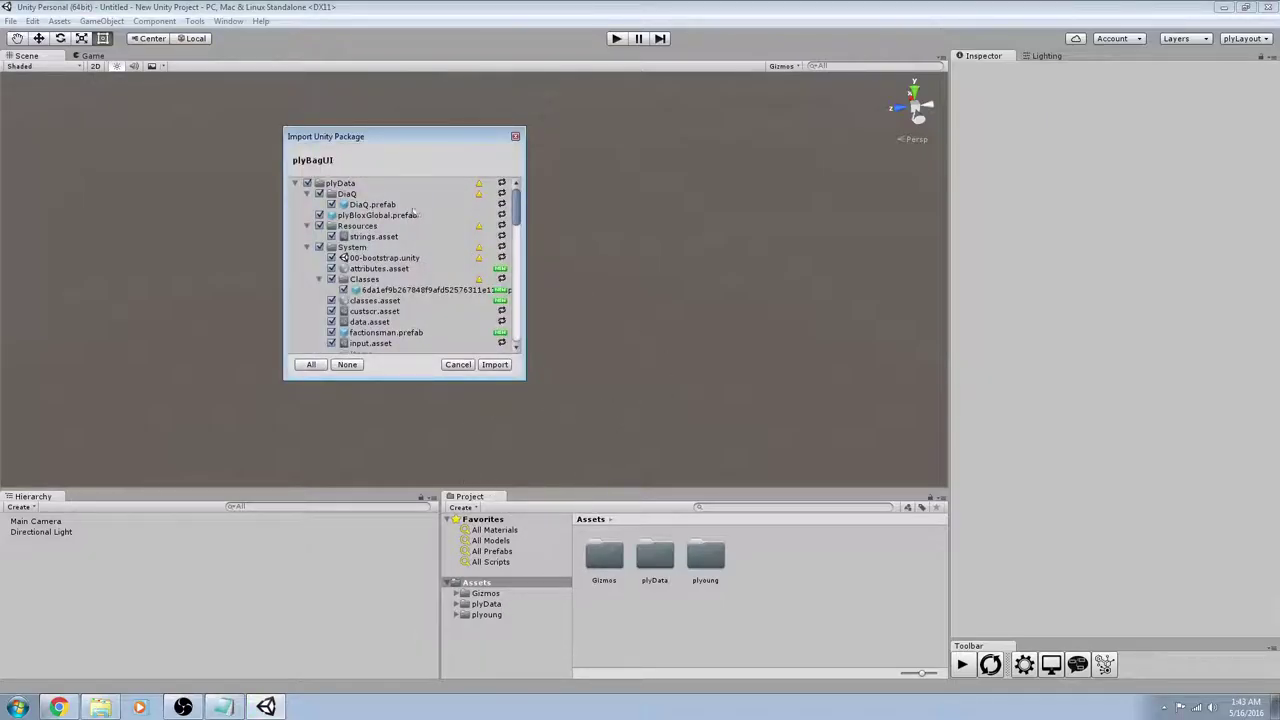
pyautogui.click(495, 364)
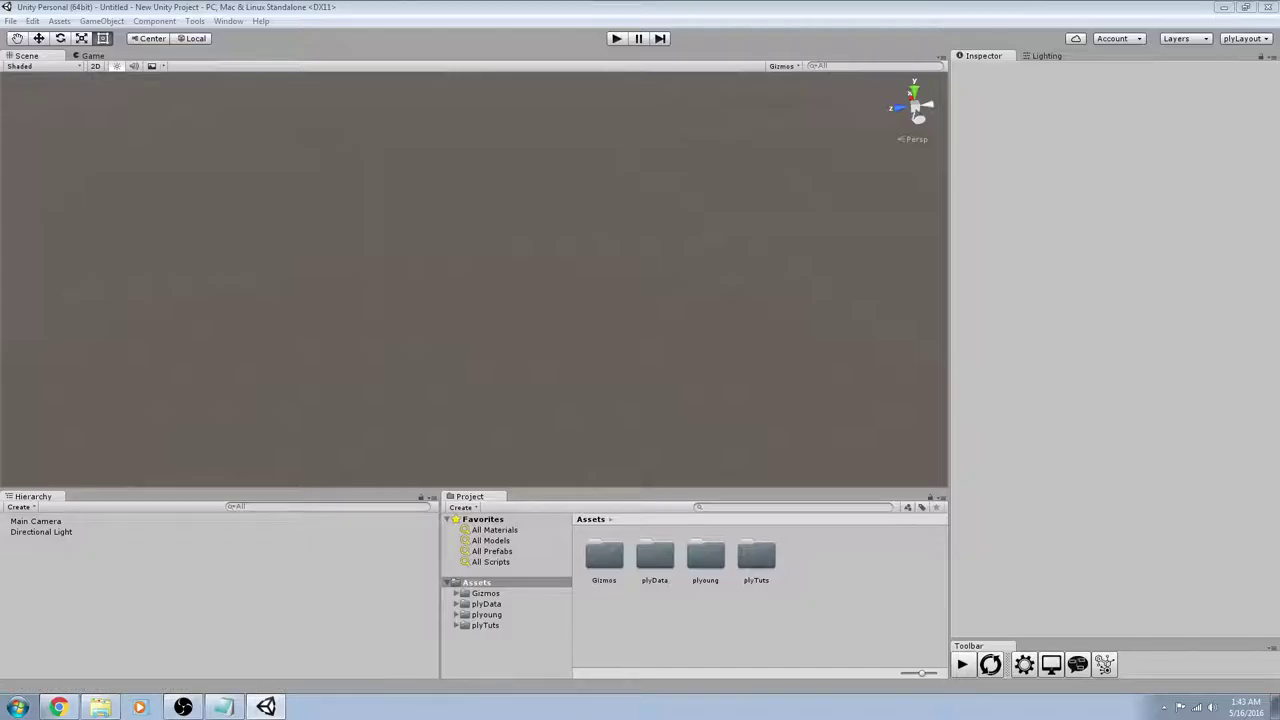
# Step: Open UIscene from the plyTuts folder and run it in play mode
pyautogui.click(486, 626)
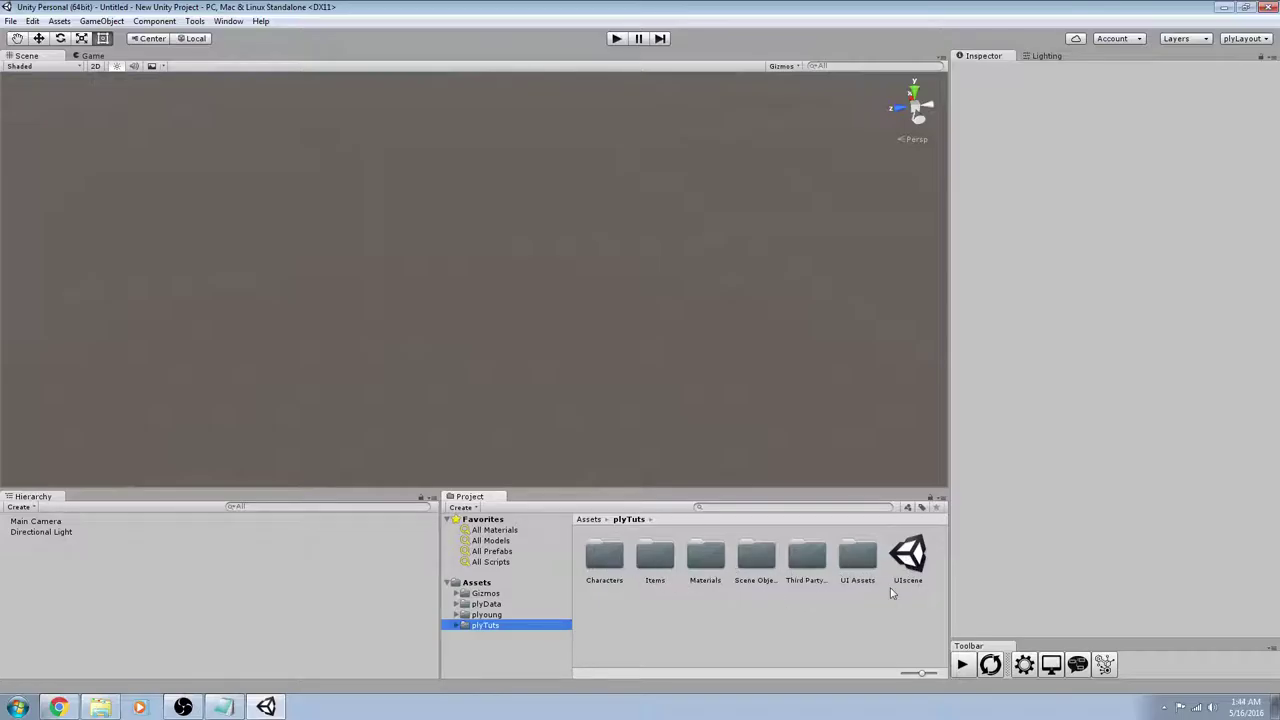
pyautogui.doubleClick(912, 555)
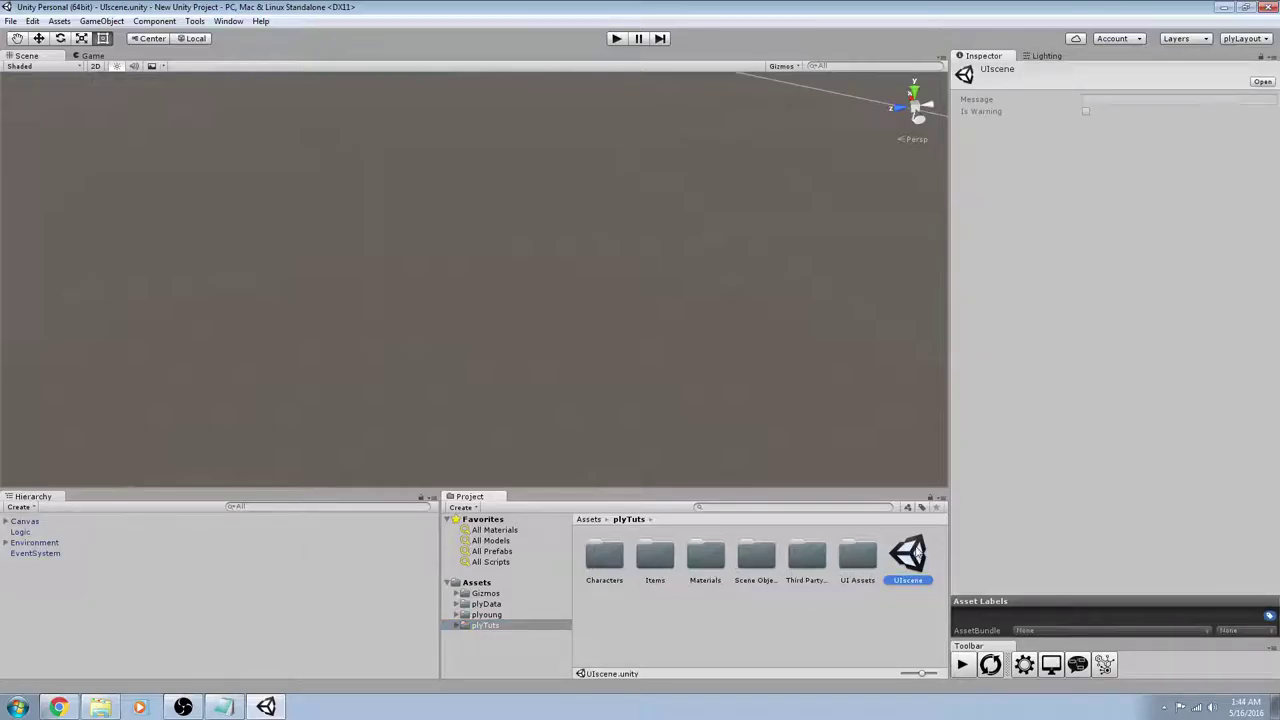
pyautogui.click(616, 39)
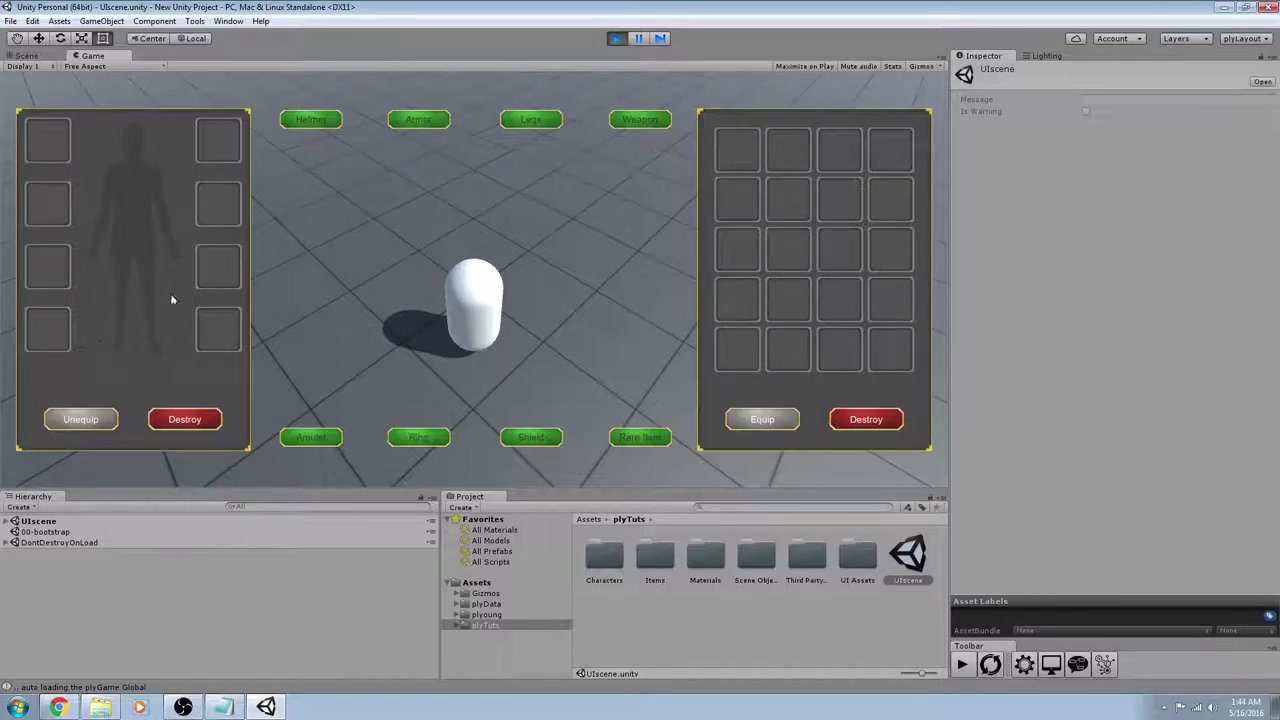
# Step: Add armor, legs, a ring, a shield, a weapon and a rare item to the player's bag
pyautogui.click(545, 122)
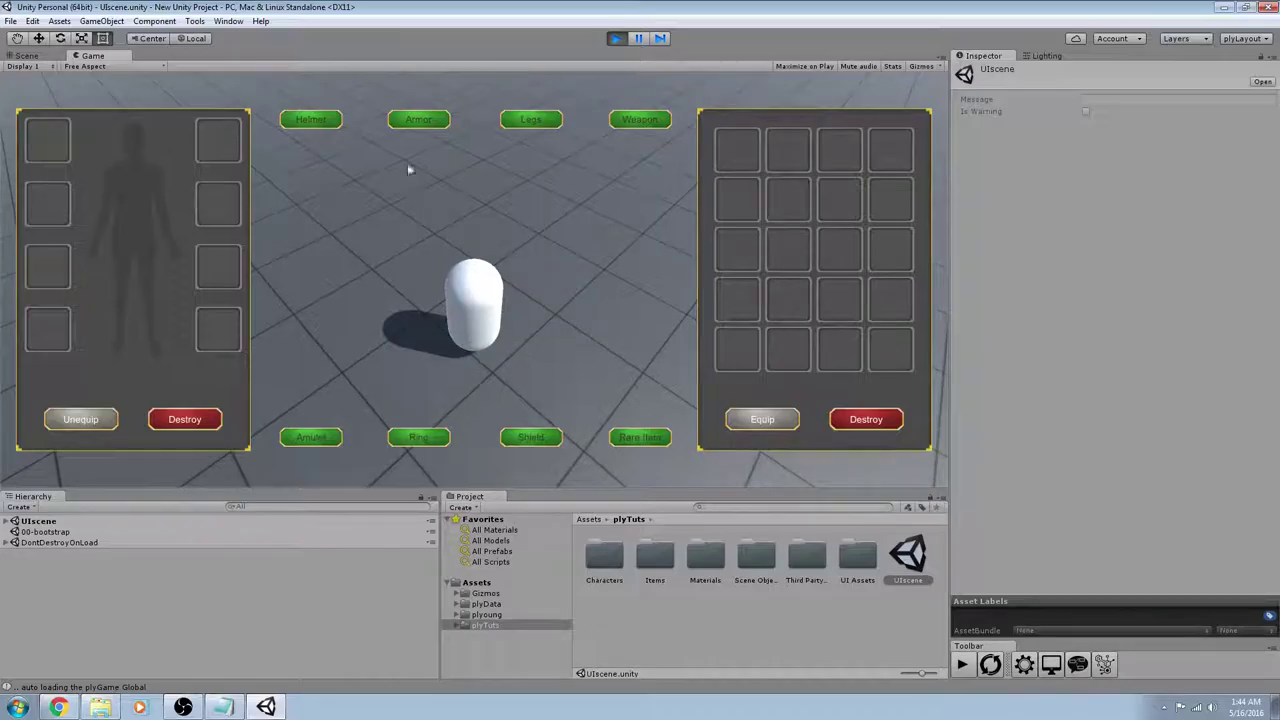
pyautogui.click(532, 122)
pyautogui.click(417, 436)
pyautogui.click(535, 437)
pyautogui.click(640, 120)
pyautogui.click(639, 438)
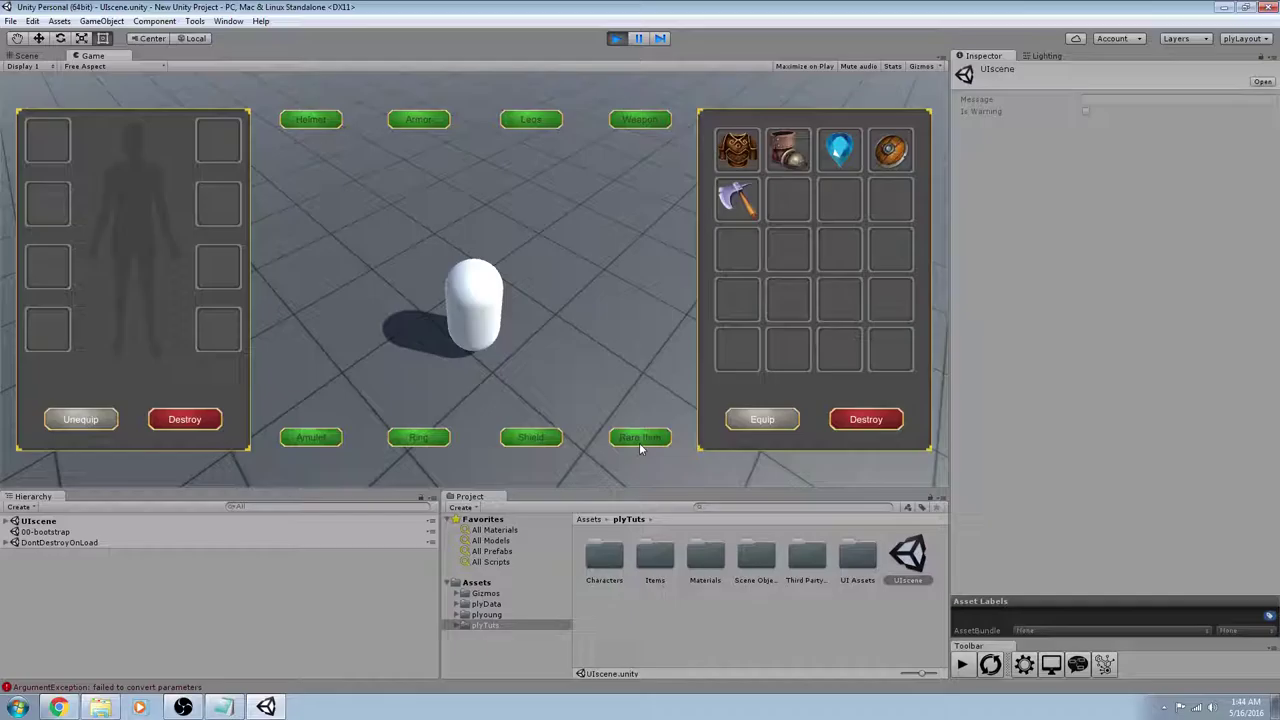
# Step: Rearrange the bag: chest armor to the fourth row's second slot, rare bow to the third row's last slot, ring to its second slot
pyautogui.click(887, 347)
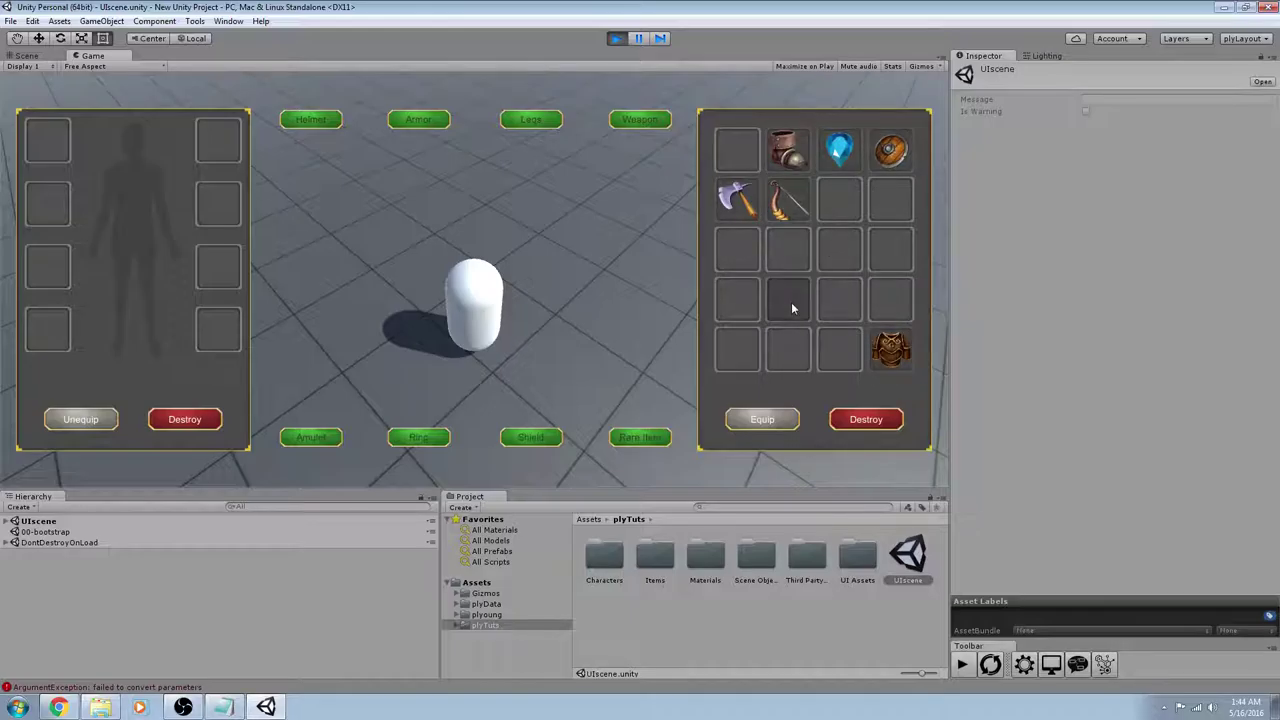
pyautogui.click(790, 301)
pyautogui.click(899, 262)
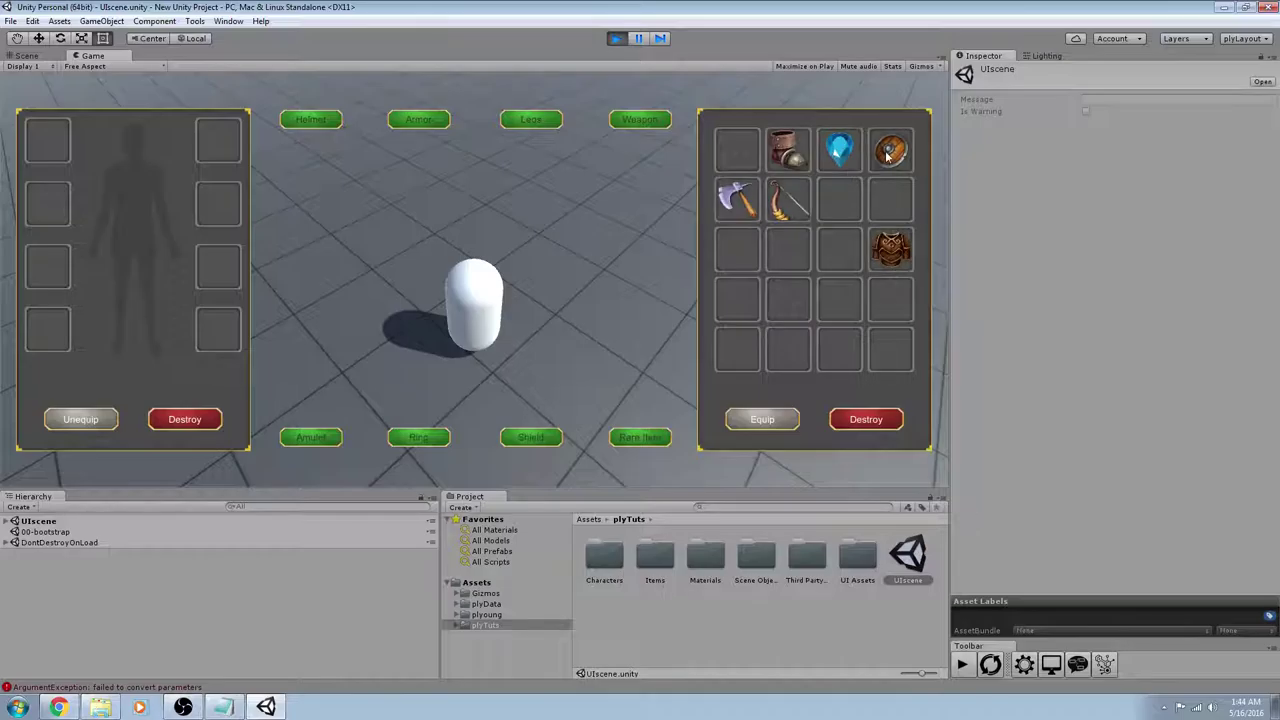
pyautogui.click(896, 255)
pyautogui.click(781, 296)
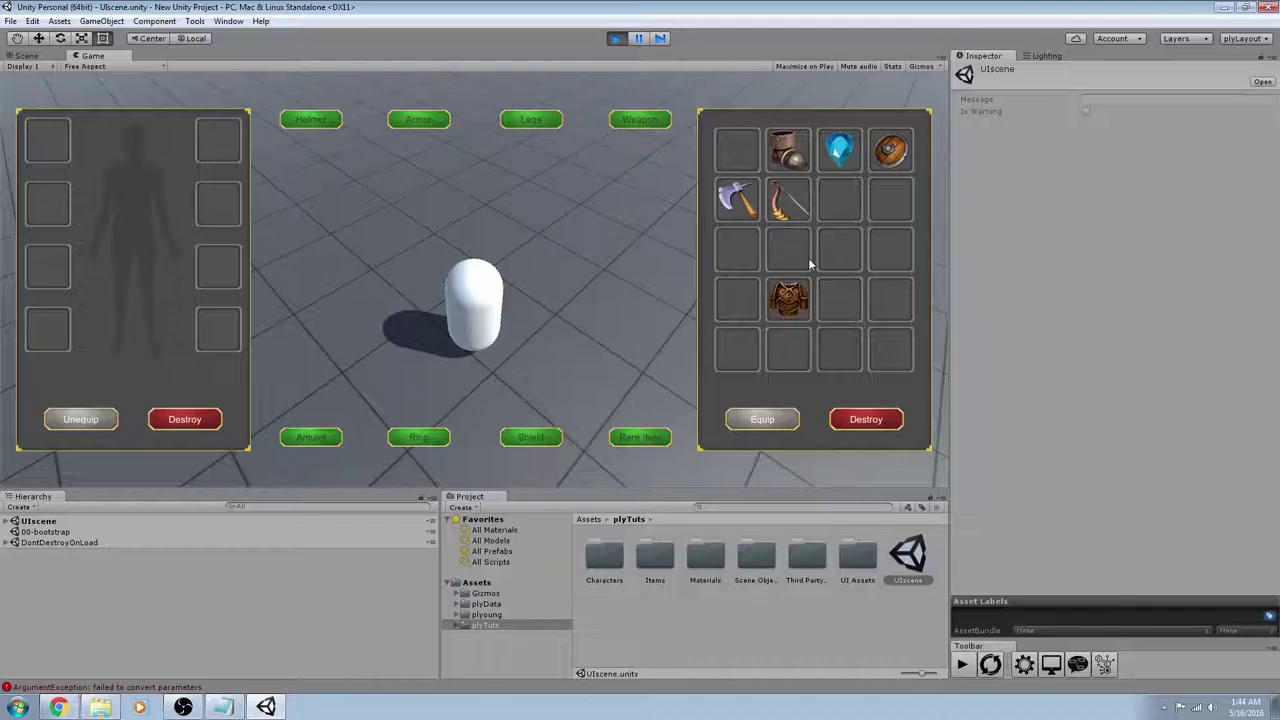
pyautogui.click(788, 200)
pyautogui.click(888, 252)
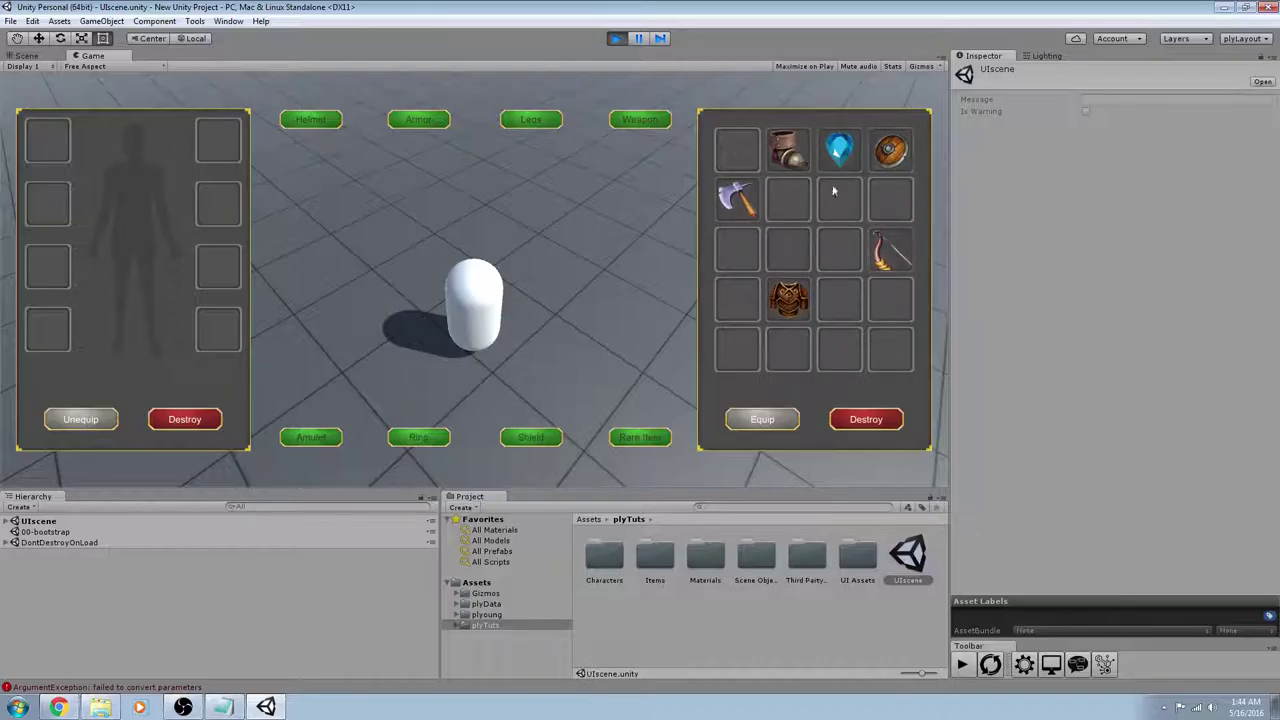
pyautogui.click(785, 249)
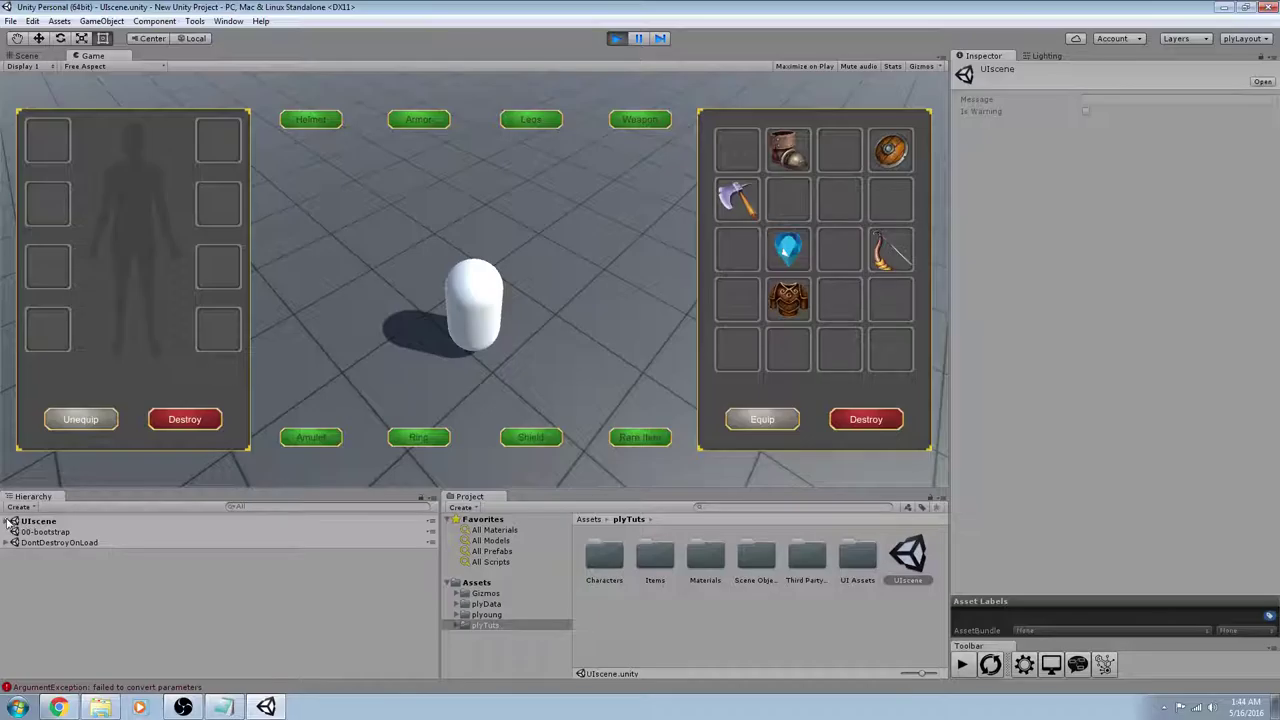
# Step: Show the debug info of the Player's Item Bag and Equipment Slots, and move the boots to the top row's third bag slot
pyautogui.click(7, 521)
pyautogui.click(30, 575)
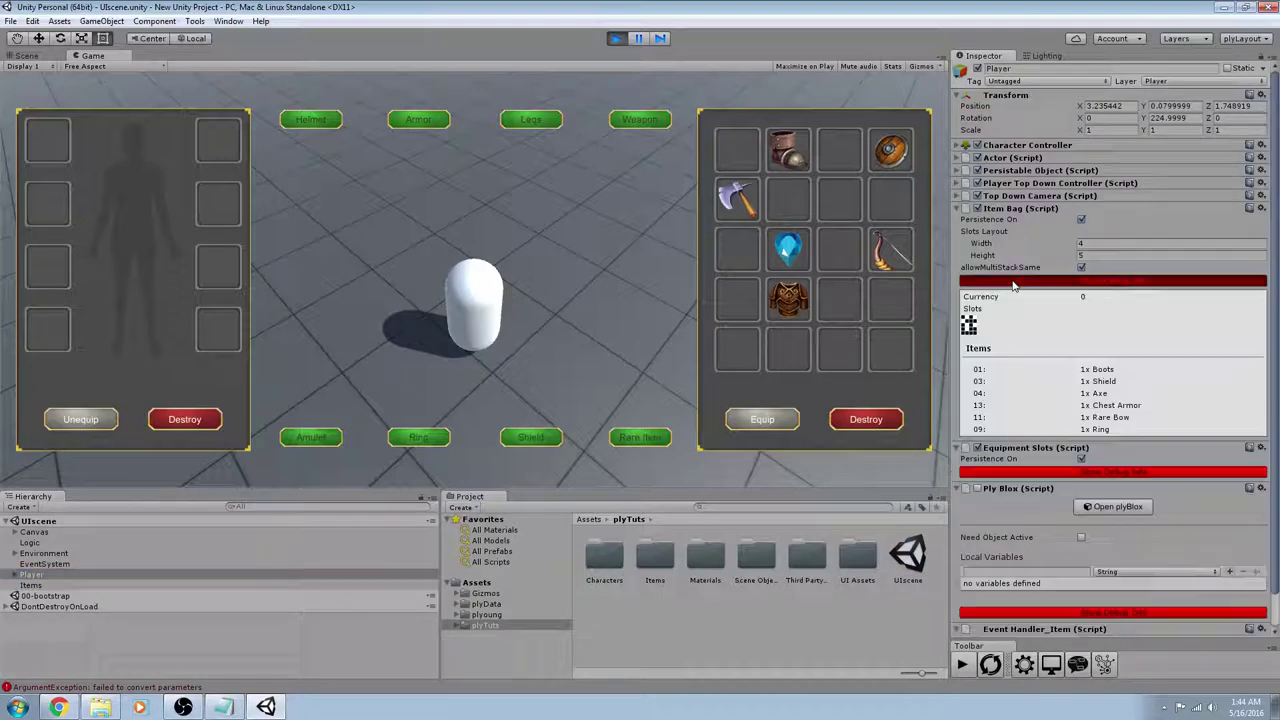
pyautogui.click(1058, 474)
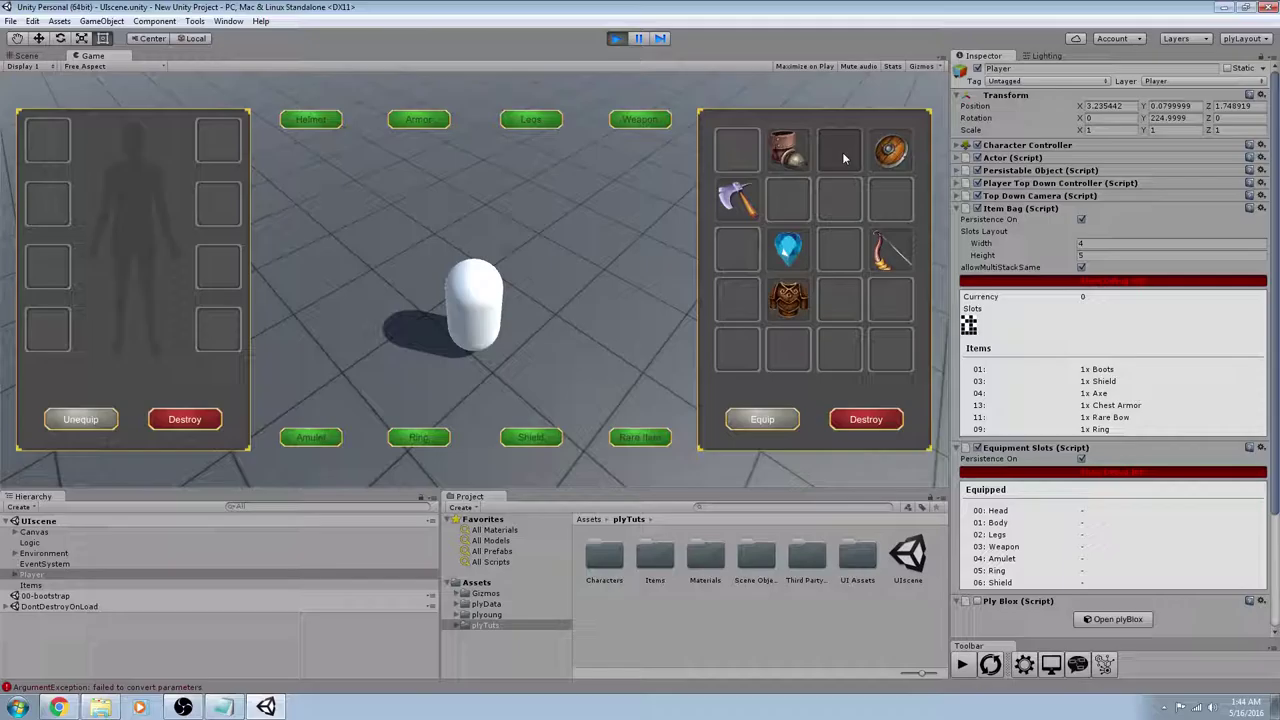
pyautogui.moveTo(788, 150); pyautogui.dragTo(840, 152)
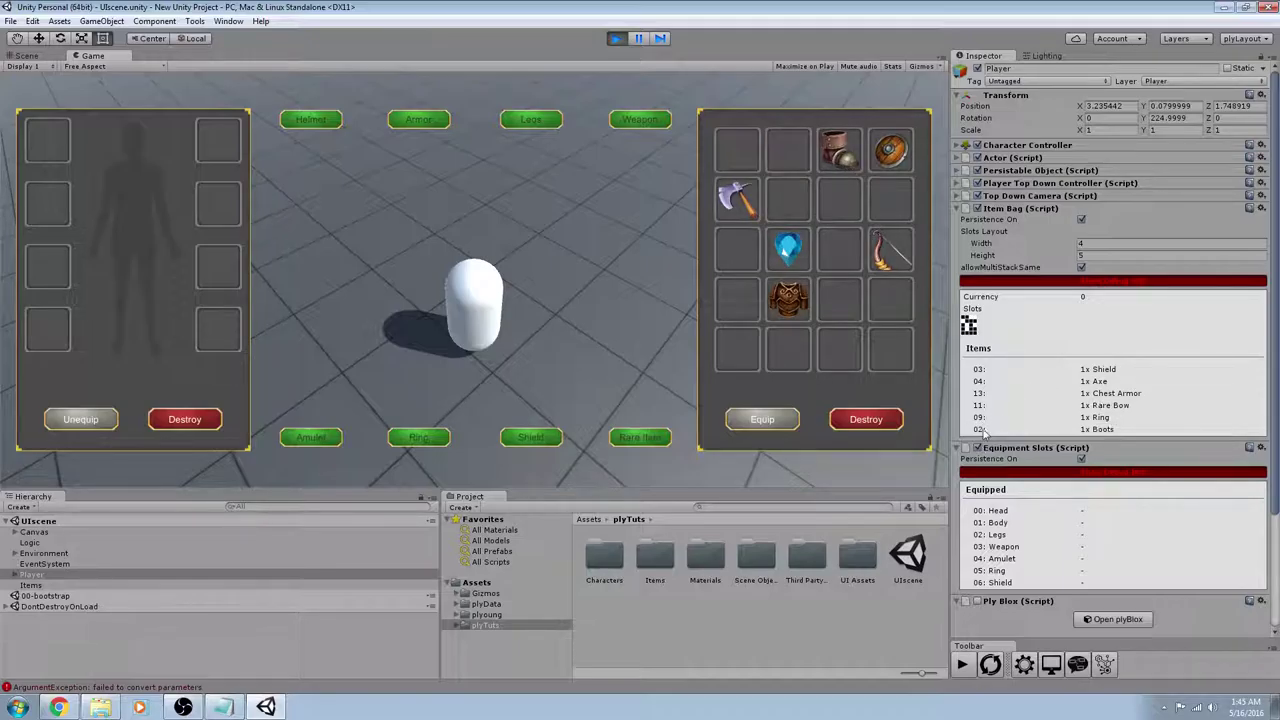
# Step: Equip the chest armor, move the axe one bag slot over, and place it in the weapon equipment slot
pyautogui.scroll(-1, 1035, 462)
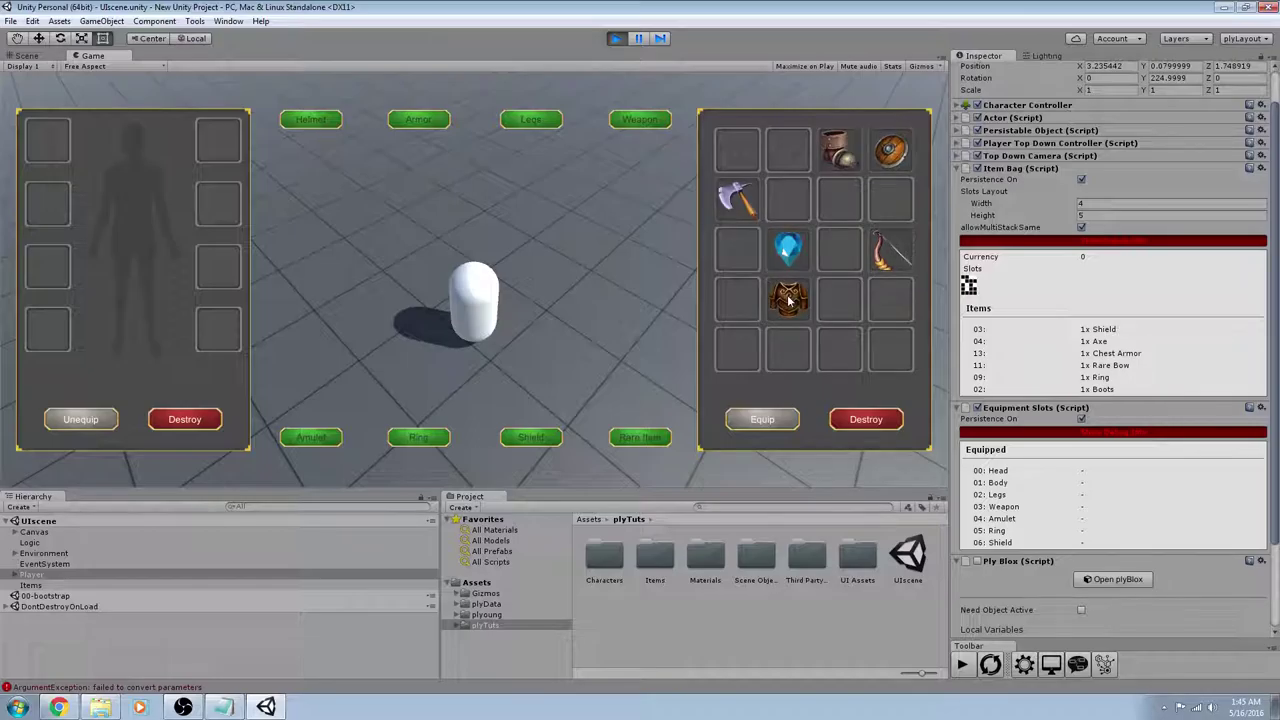
pyautogui.click(764, 420)
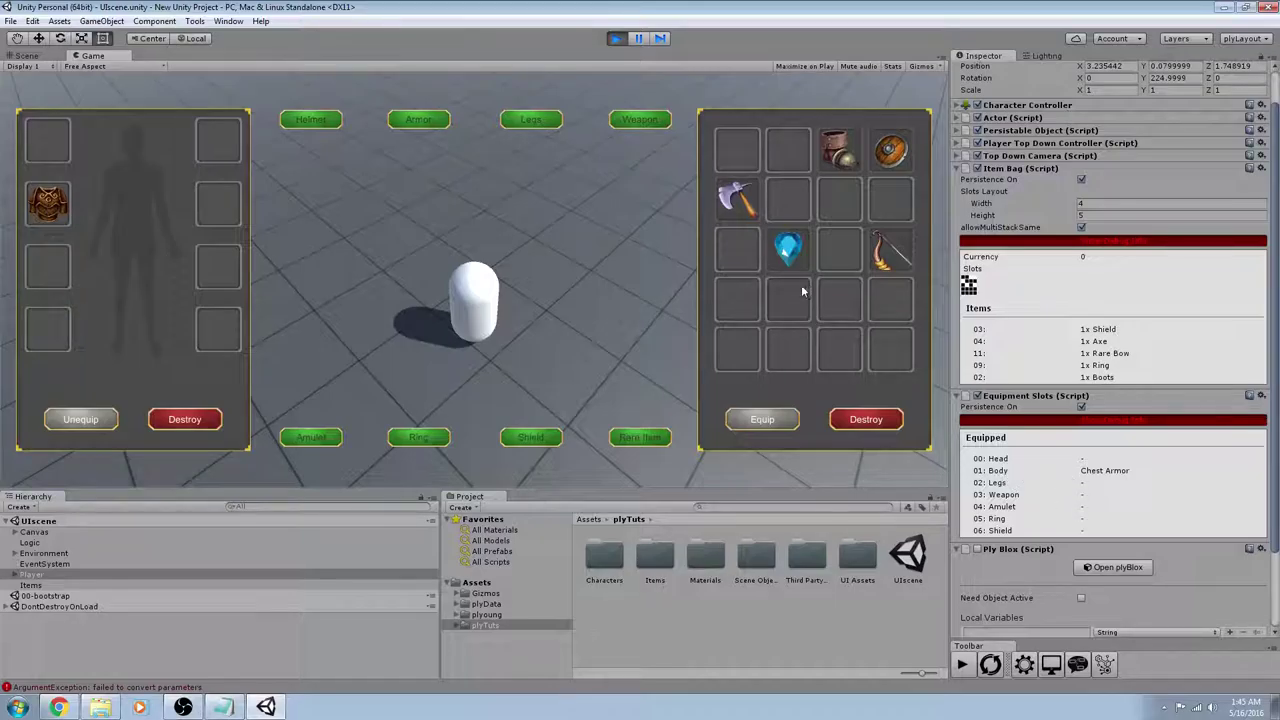
pyautogui.moveTo(748, 203); pyautogui.dragTo(789, 205)
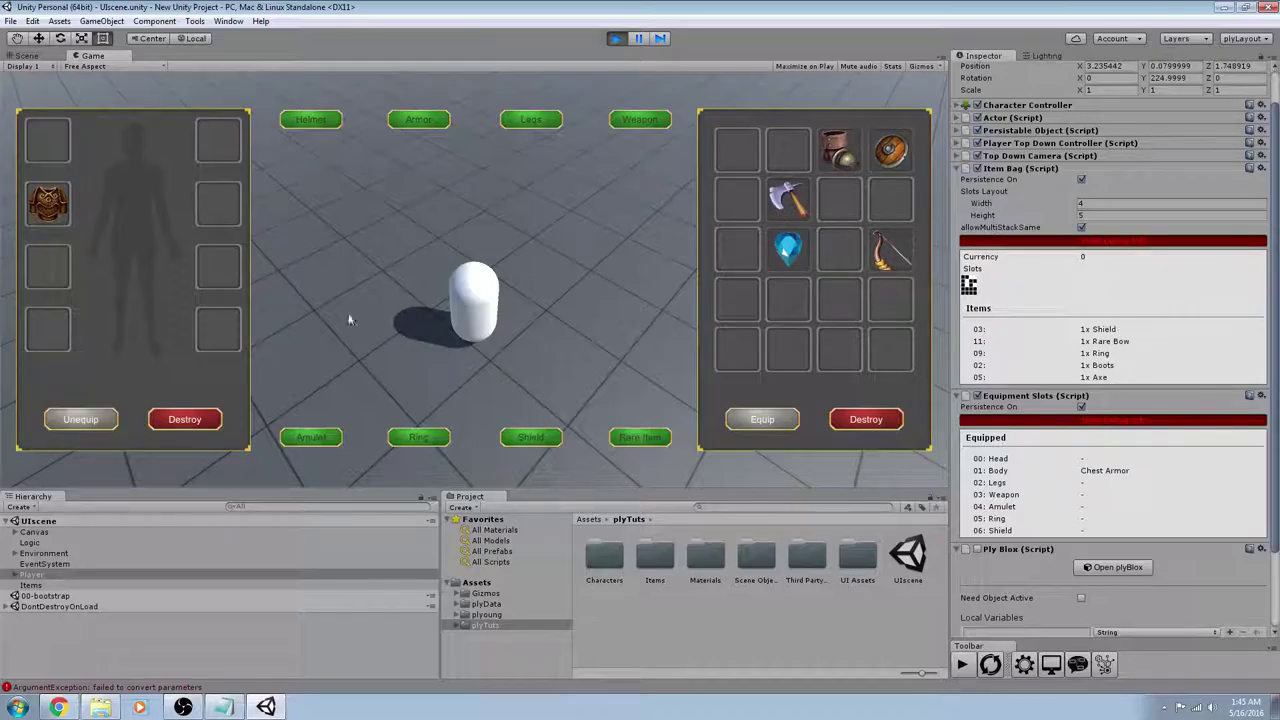
pyautogui.click(44, 340)
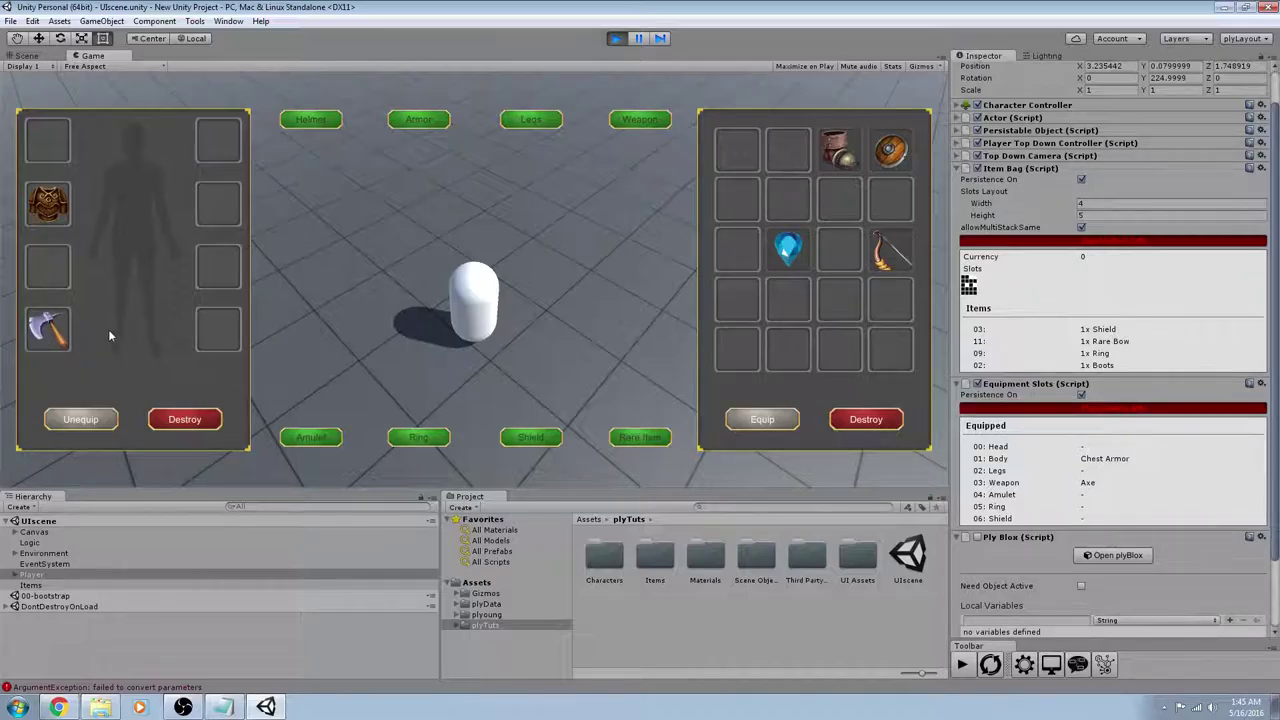
# Step: Unequip the axe to the bag's fourth row and re-equip it, and move the rare bow to that same third slot
pyautogui.click(834, 310)
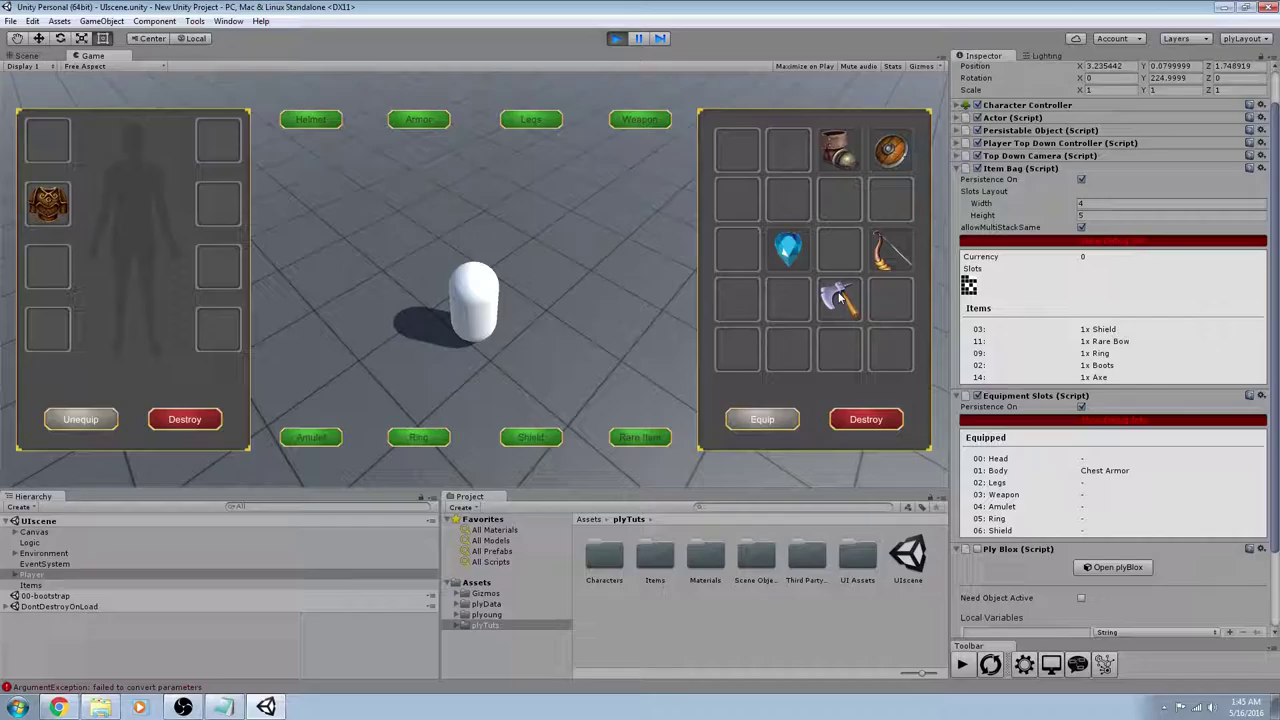
pyautogui.click(762, 419)
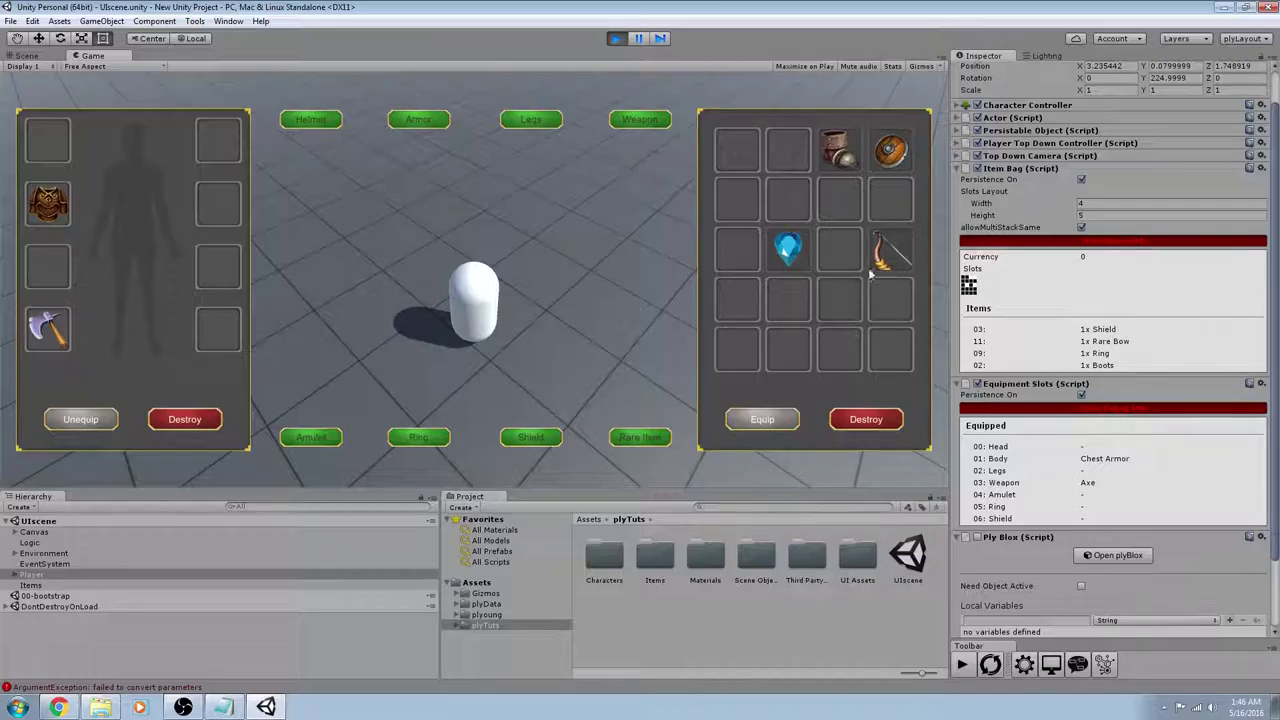
pyautogui.click(843, 302)
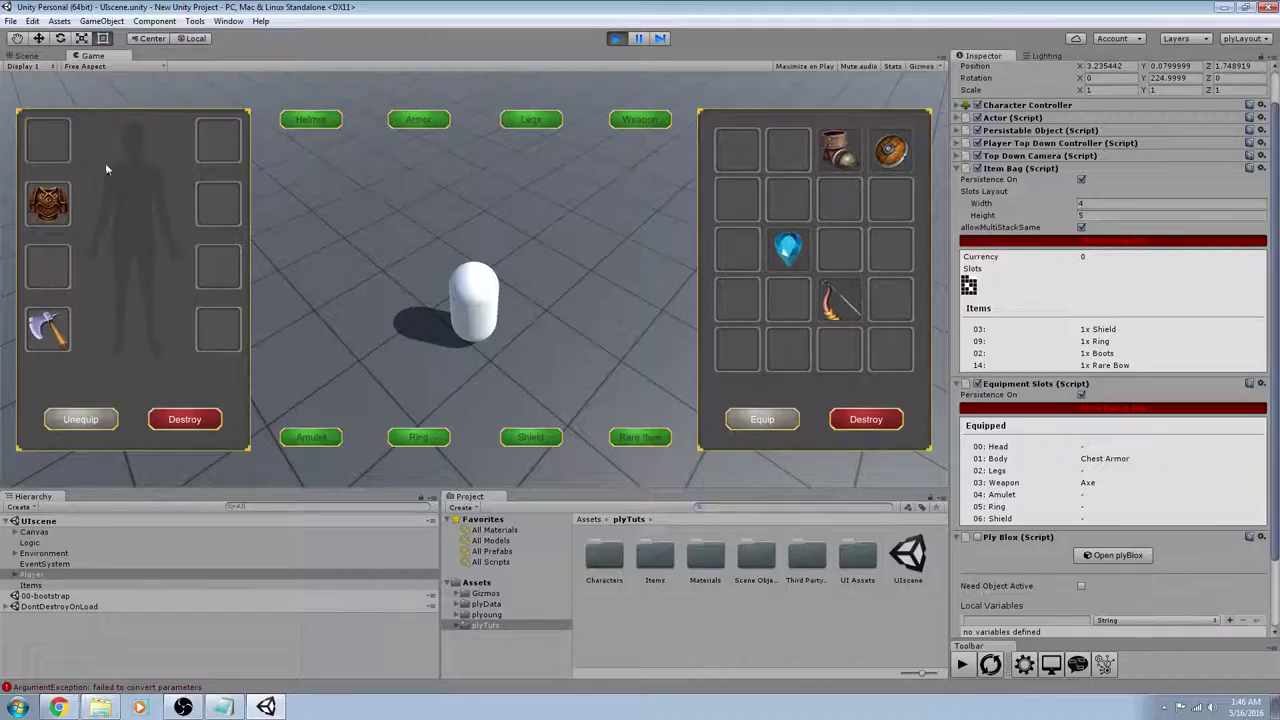
# Step: Add a helmet and a second chest armor to the bag, and test equipping the helmet
pyautogui.click(340, 121)
pyautogui.click(418, 120)
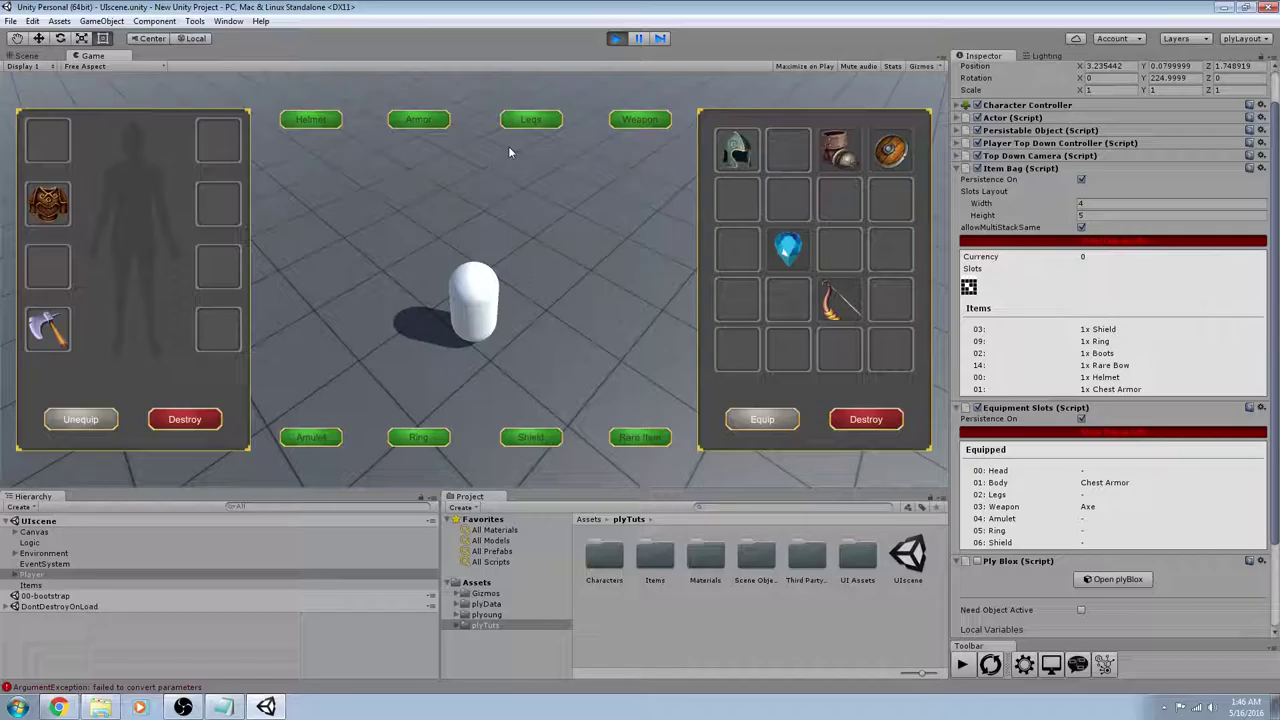
pyautogui.click(761, 420)
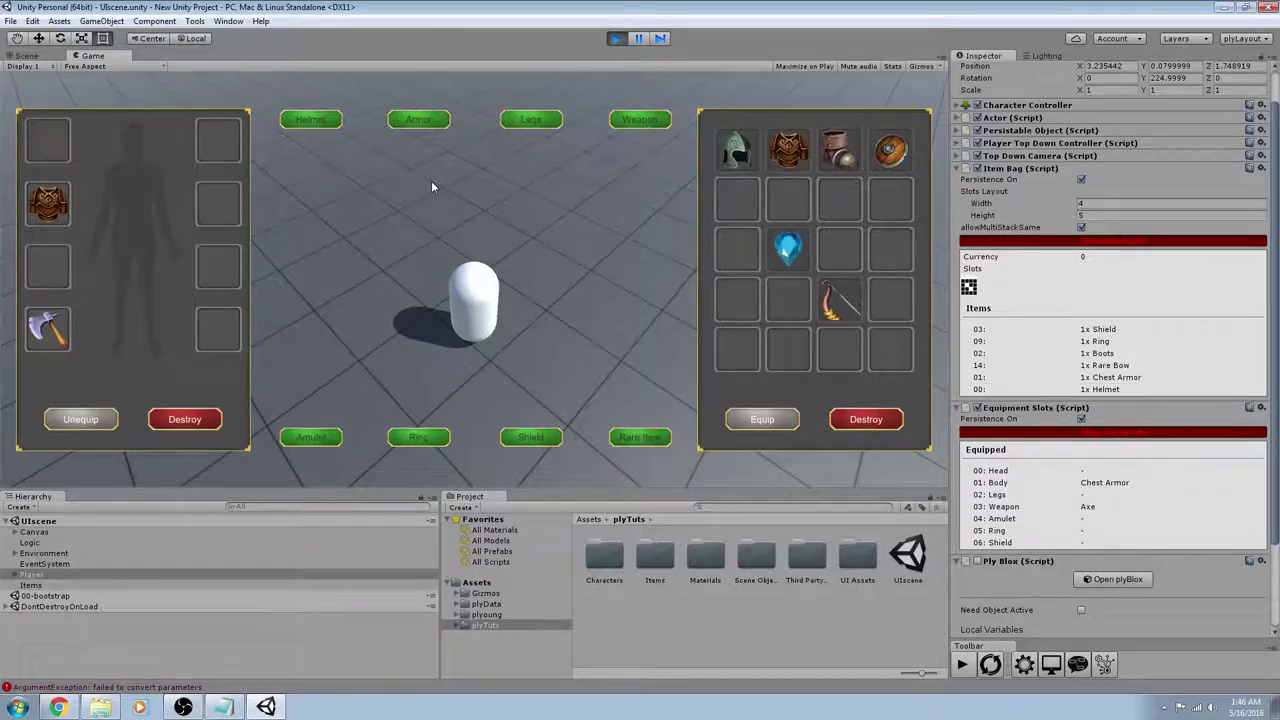
# Step: Equip the rare bow from the bag's last row in place of the axe, and stop play mode
pyautogui.click(844, 349)
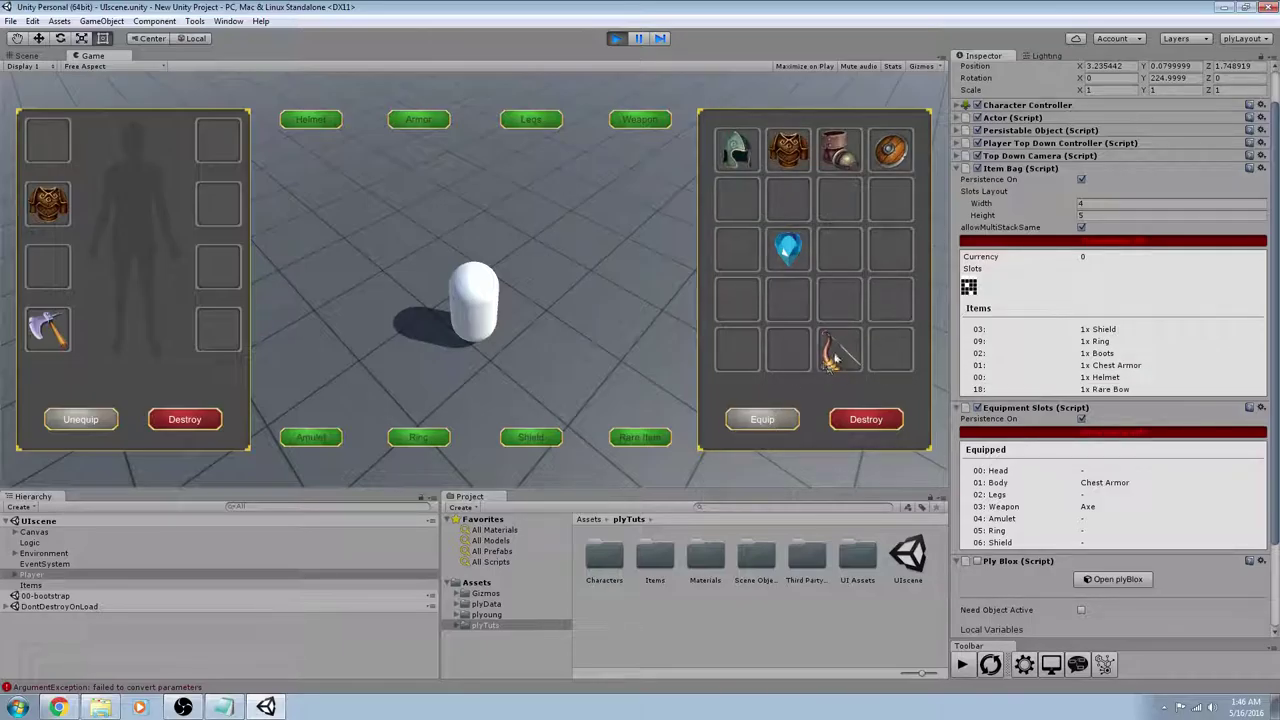
pyautogui.click(762, 420)
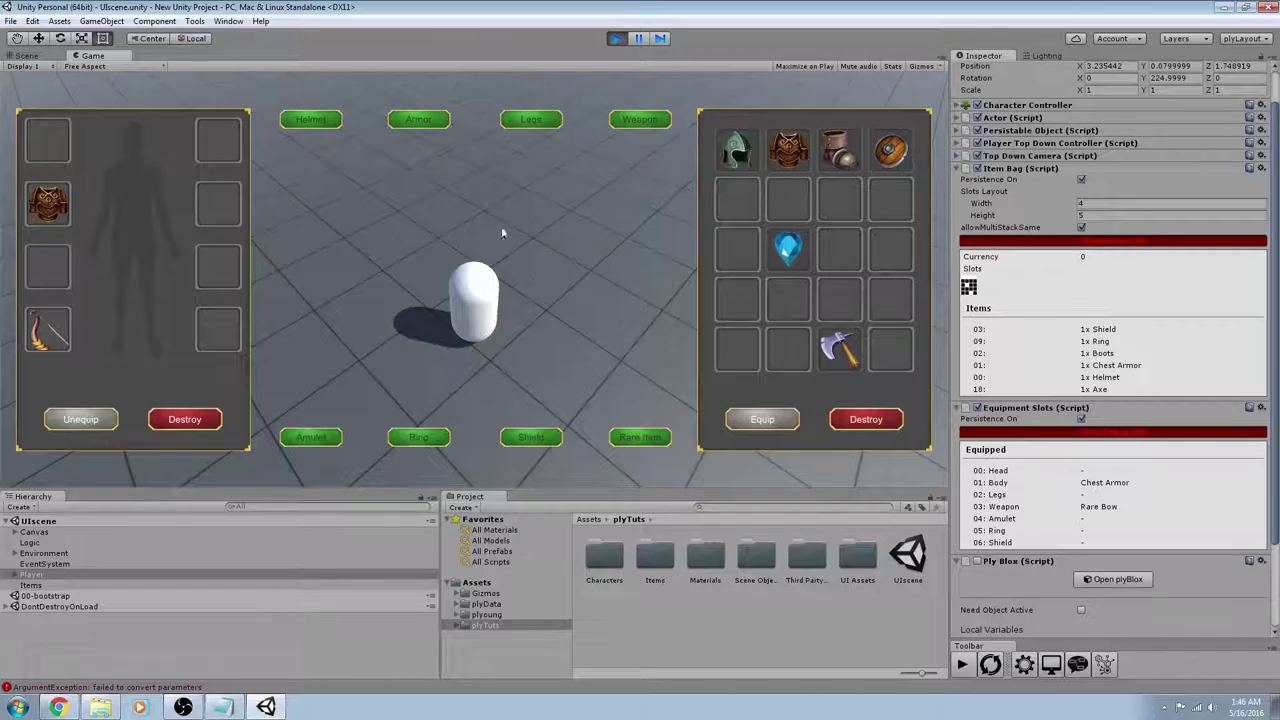
pyautogui.click(615, 39)
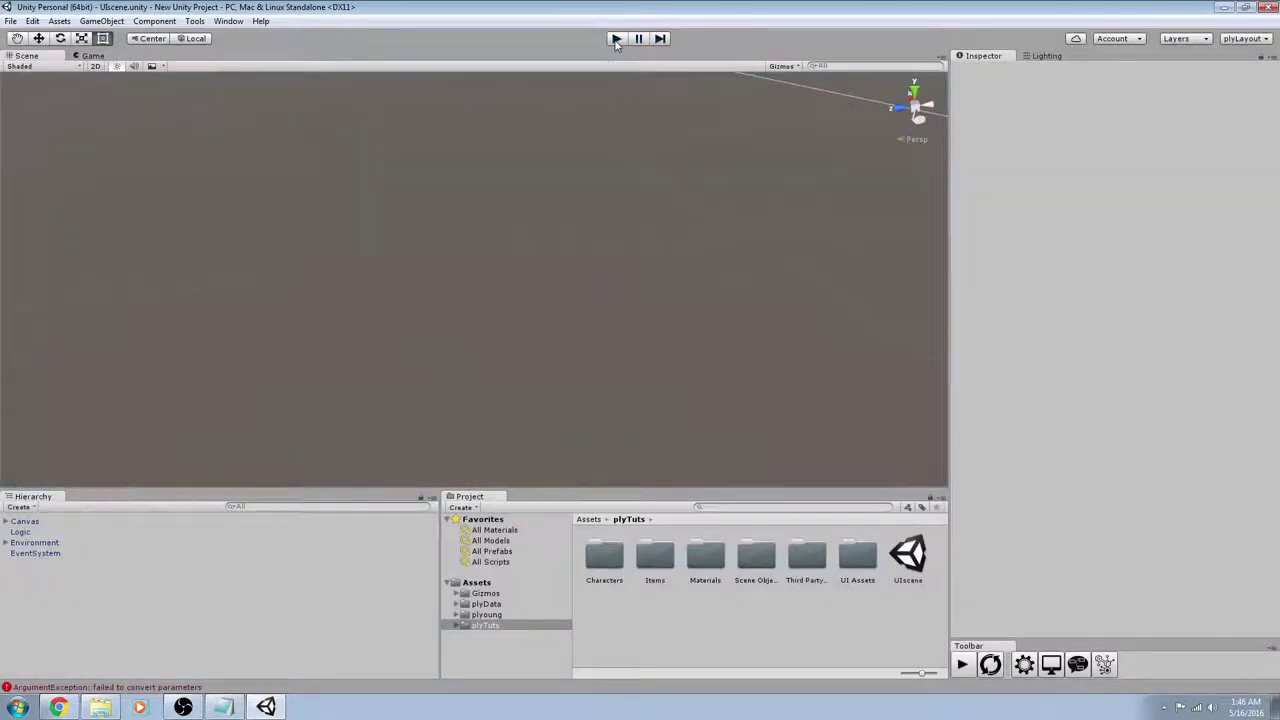
# Step: Select the Inventory object under the Canvas and frame it in the 2D scene view
pyautogui.click(6, 521)
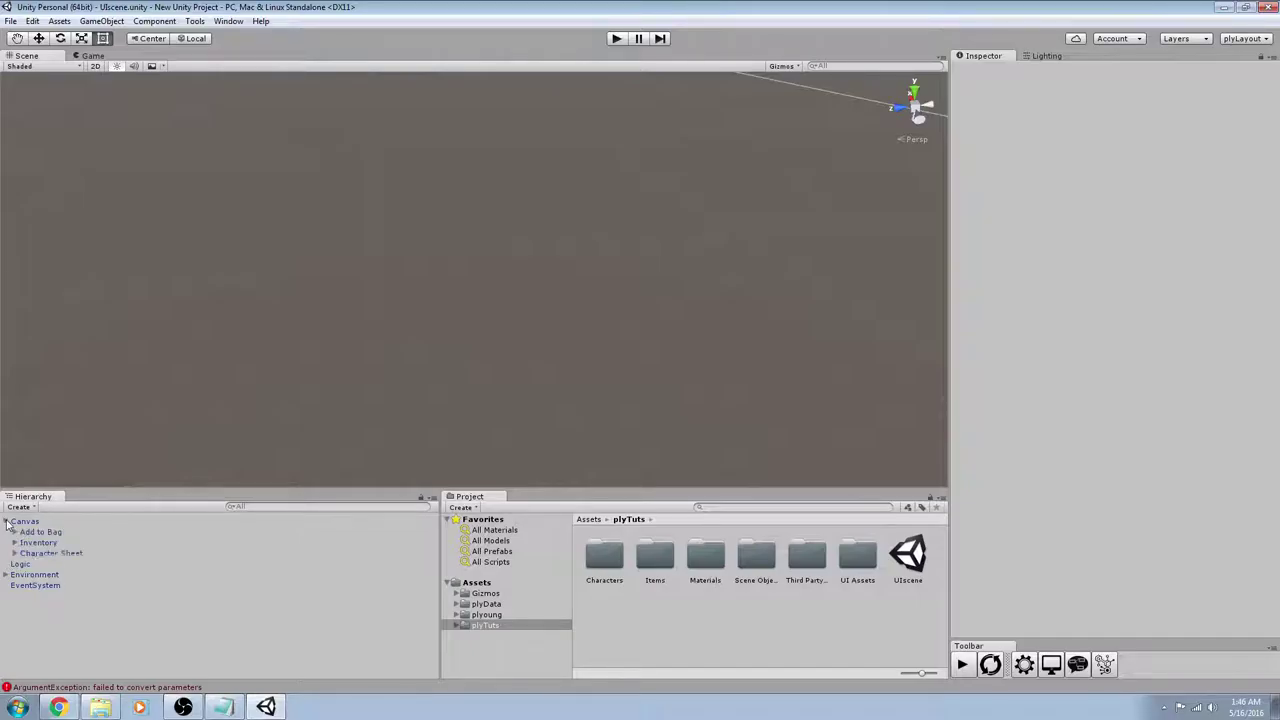
pyautogui.click(34, 543)
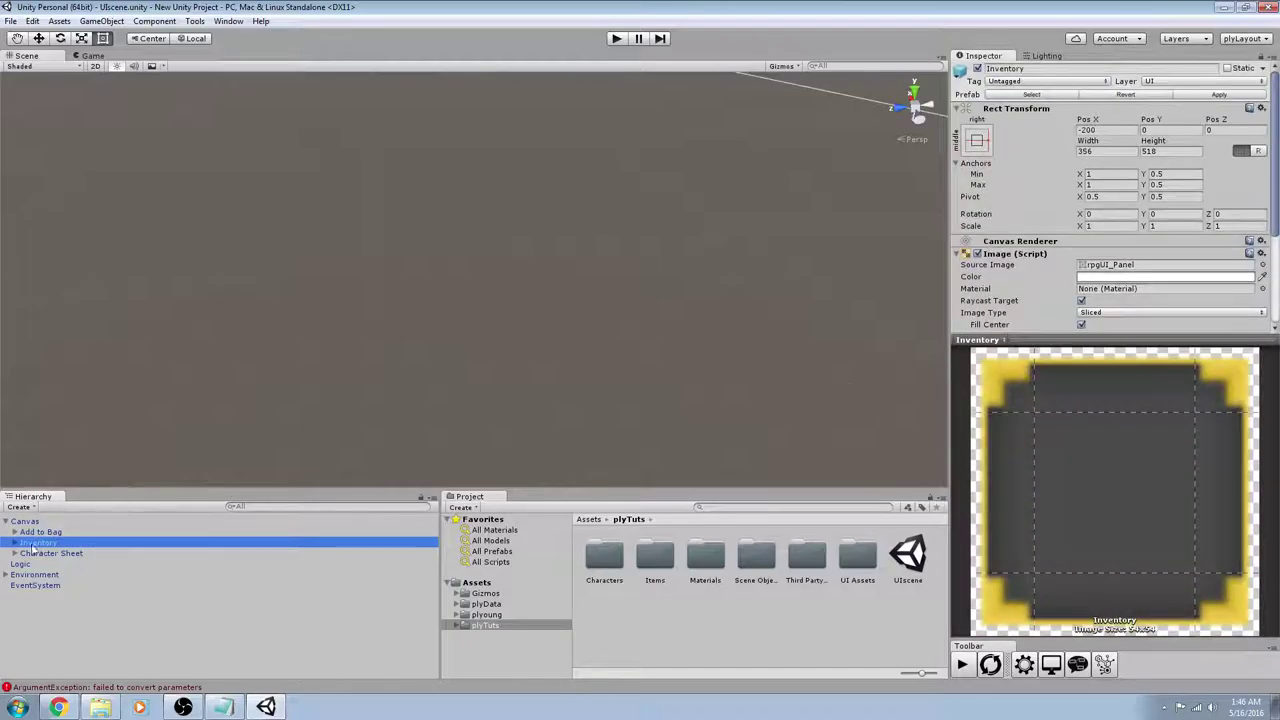
pyautogui.press('f')
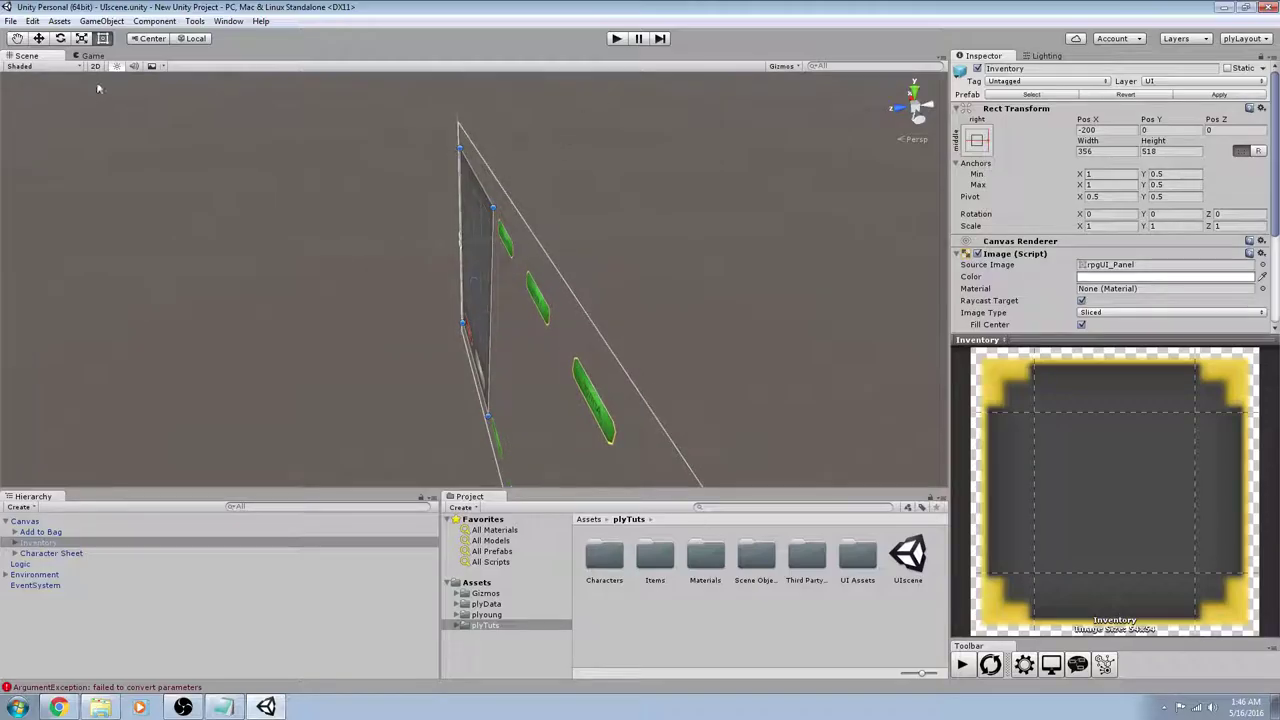
pyautogui.click(95, 66)
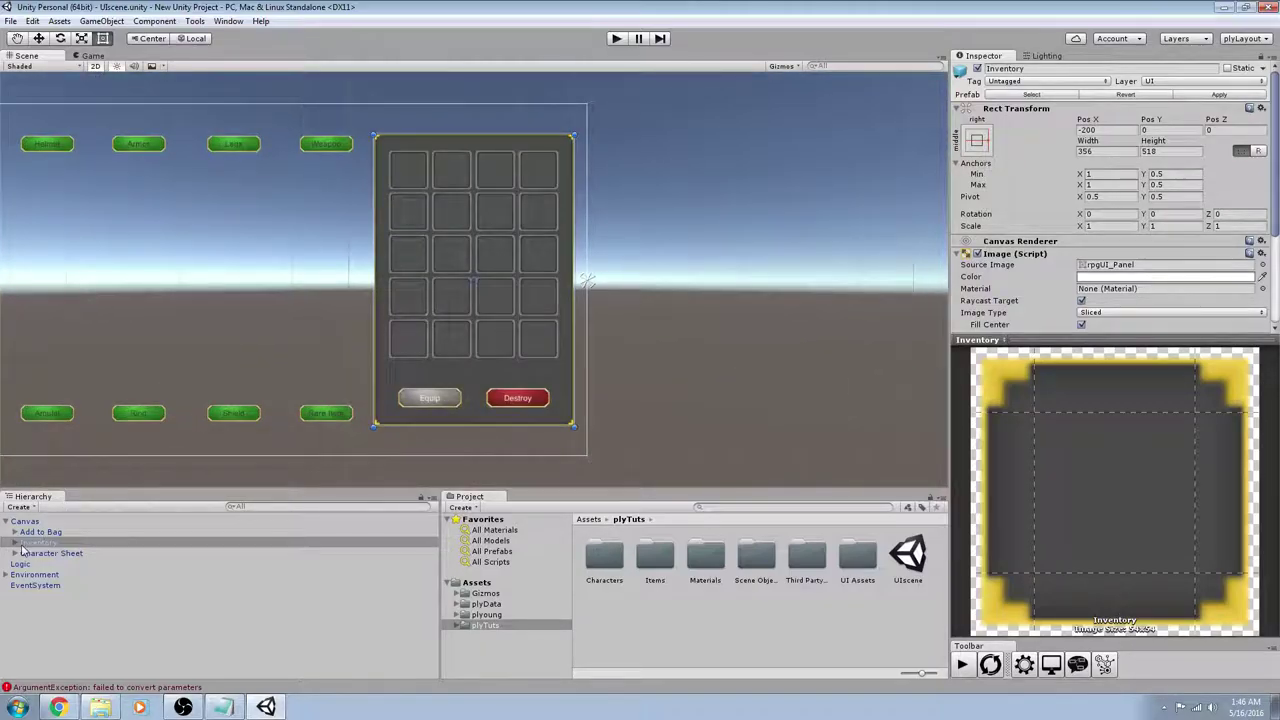
# Step: Expand the Inventory's Slots group and inspect slot (0) and slot (1)
pyautogui.click(15, 542)
pyautogui.click(25, 553)
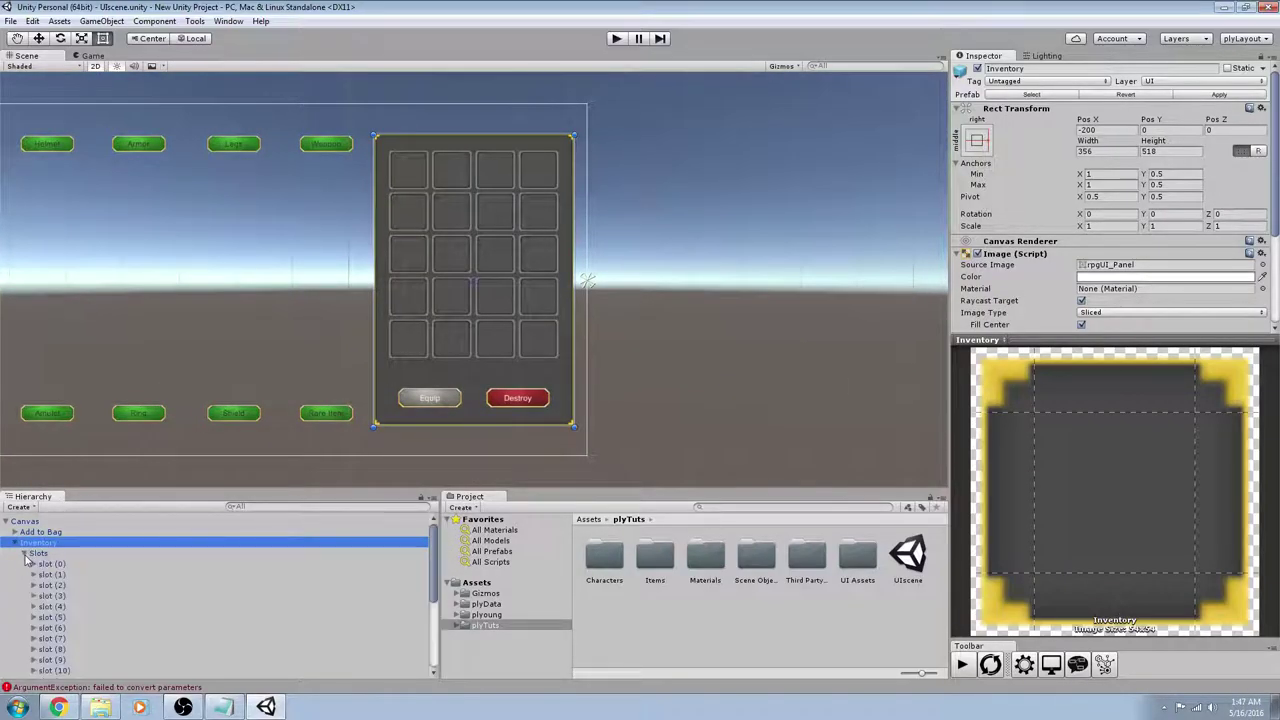
pyautogui.click(50, 564)
pyautogui.click(102, 574)
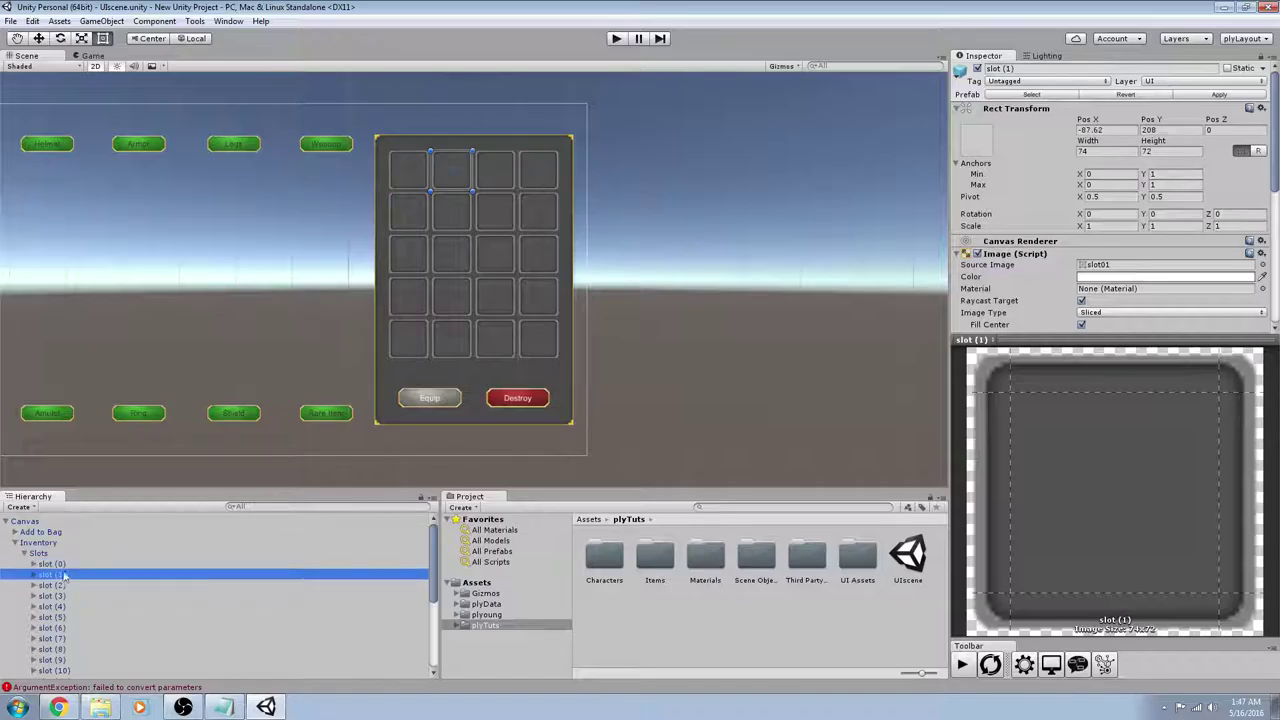
# Step: Inspect slot (2)'s On Click Trigger Blox Event component and expand its Params to examine the param1 settings
pyautogui.click(100, 585)
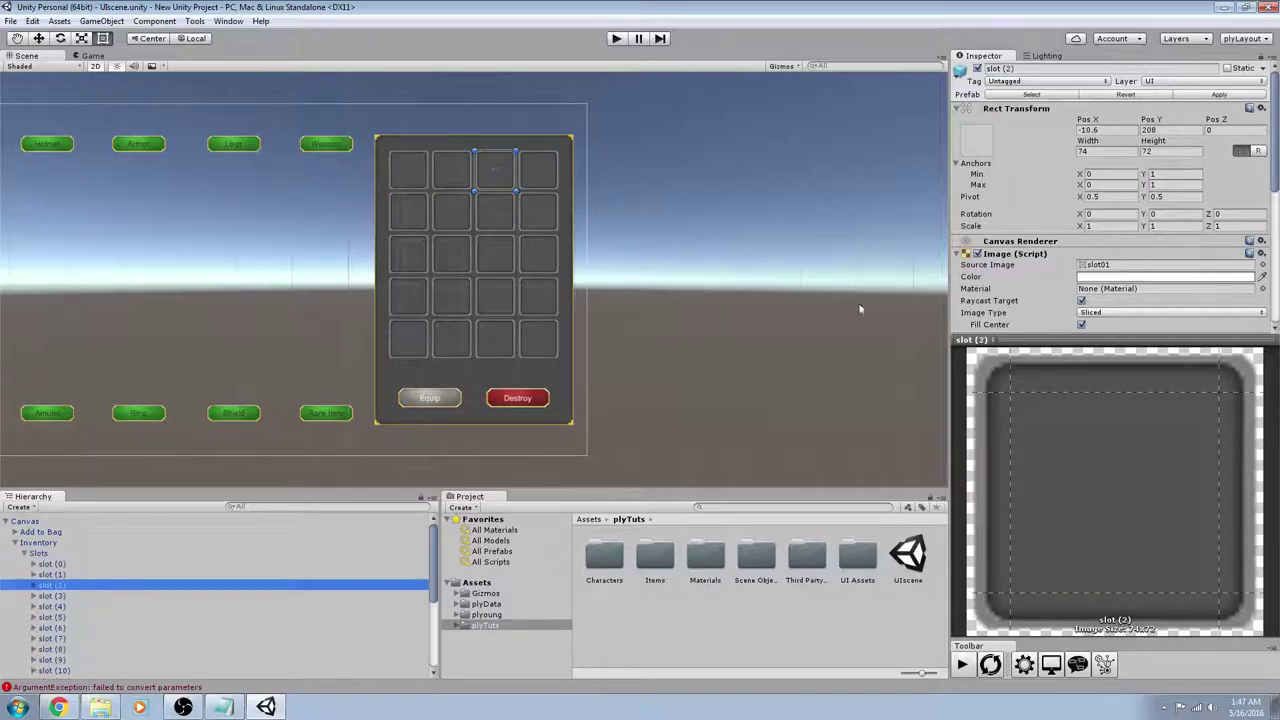
pyautogui.scroll(-10, 1023, 245)
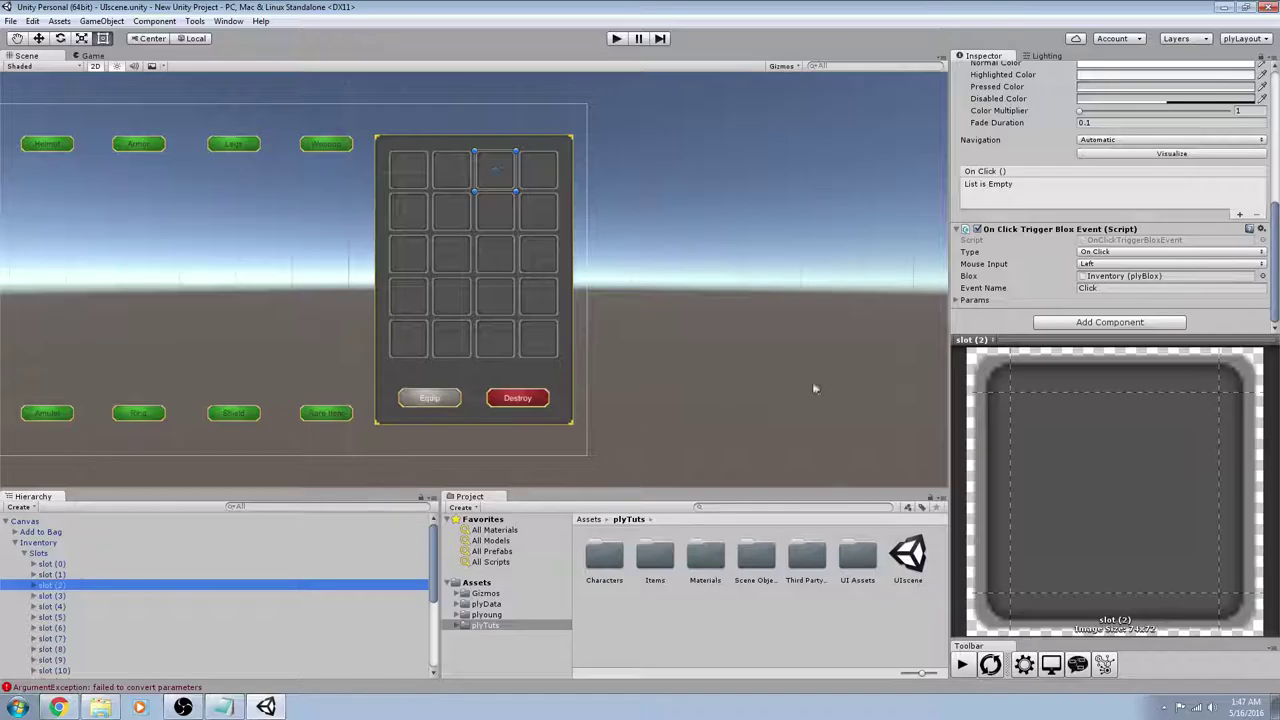
pyautogui.click(956, 300)
pyautogui.scroll(-3, 958, 302)
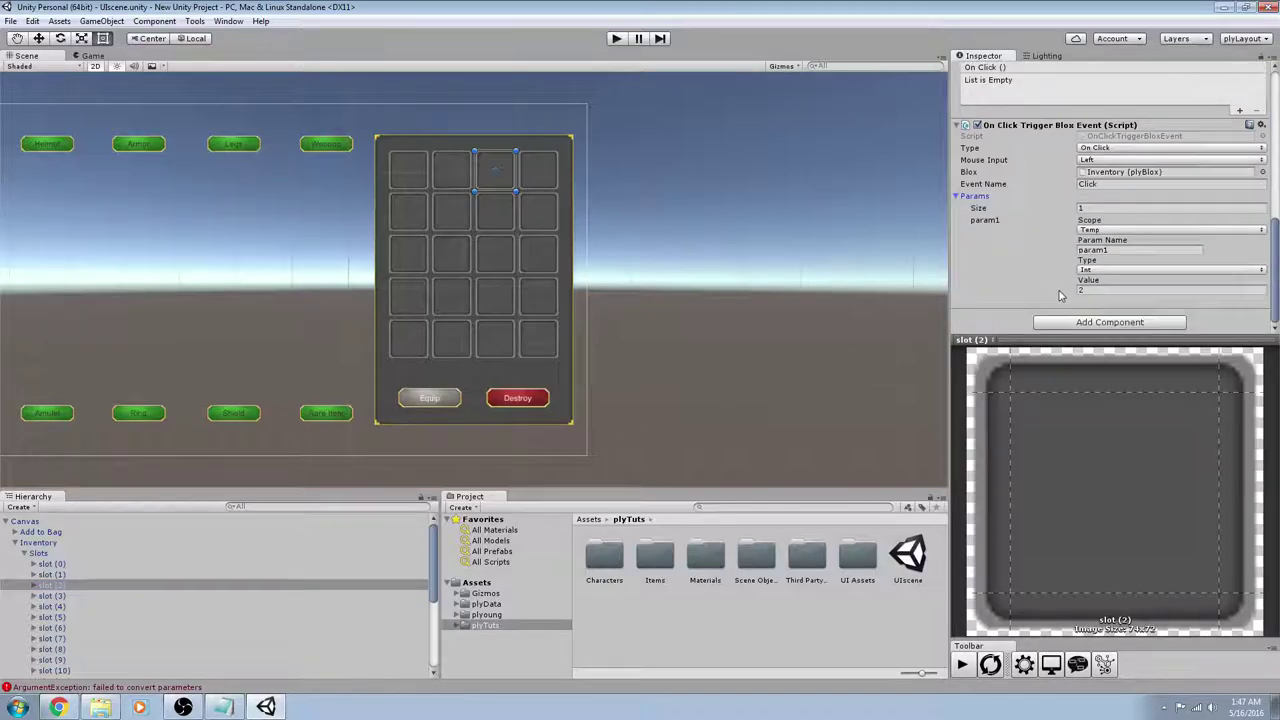
pyautogui.write('2')
# Step: Open the Inventory object's plyBlox and read through the blocks of its Click event
pyautogui.click(38, 542)
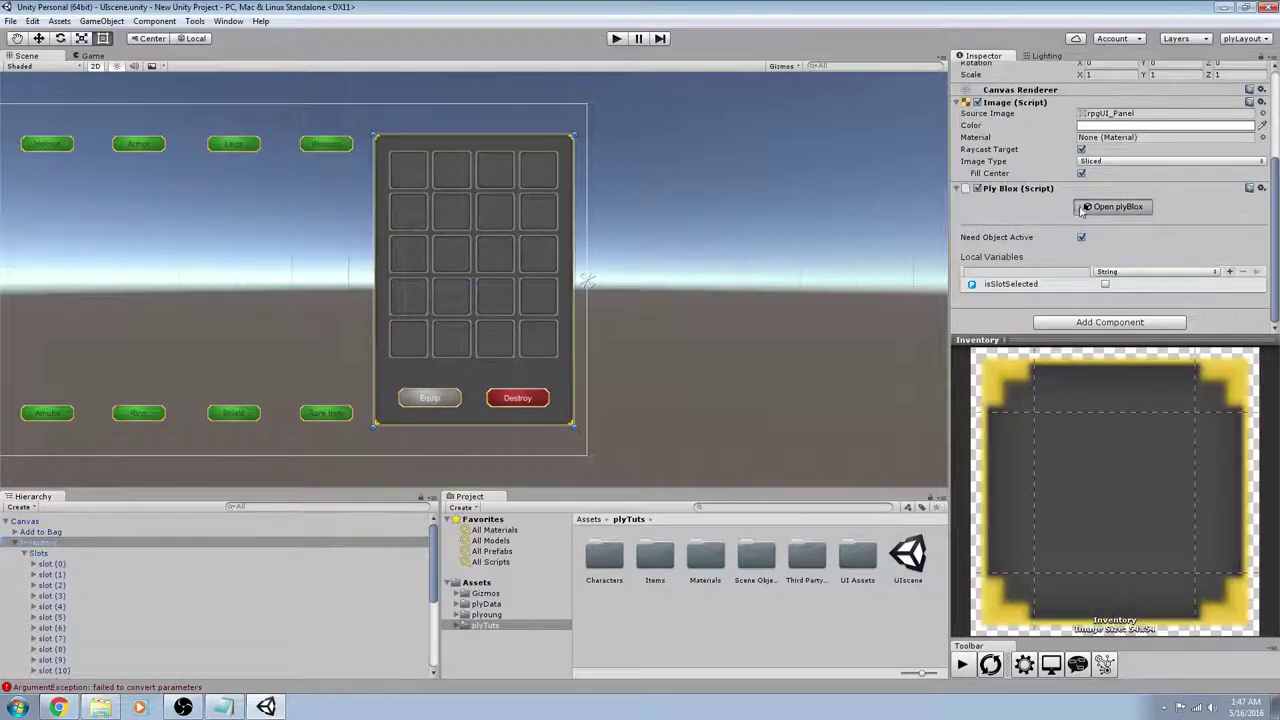
pyautogui.click(1080, 210)
pyautogui.scroll(-3, 184, 396)
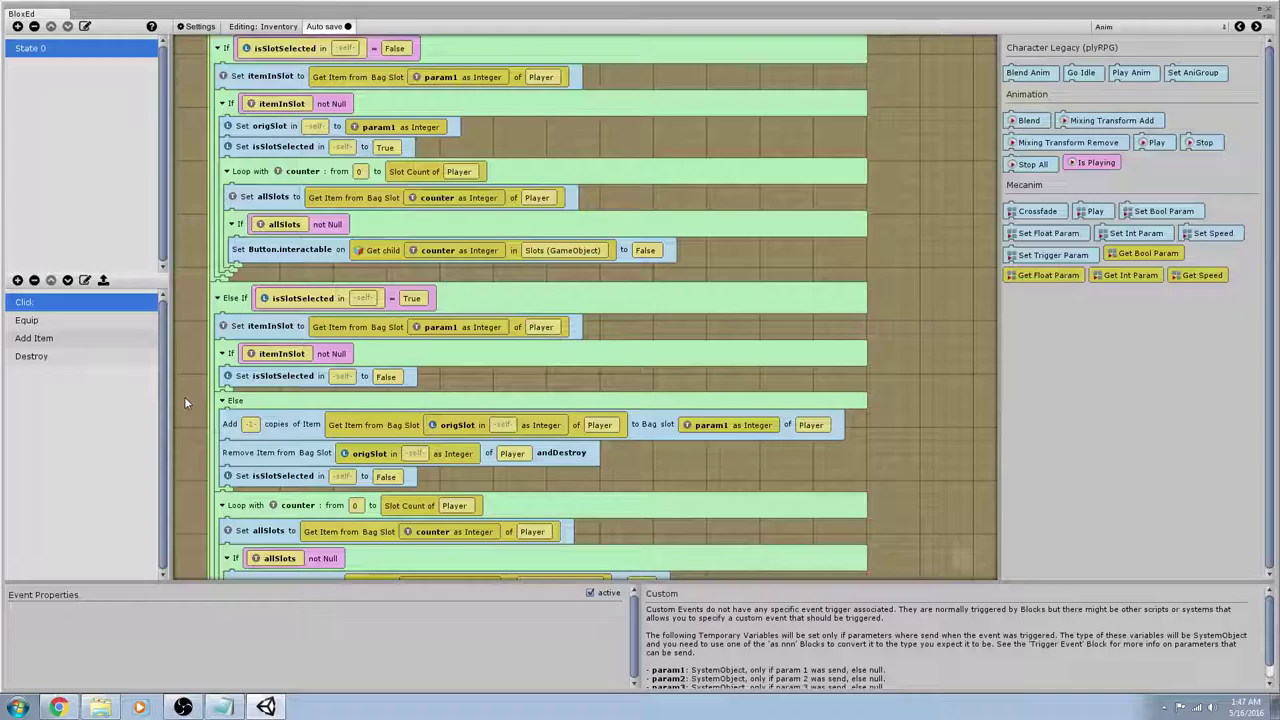
pyautogui.scroll(-10, 184, 396)
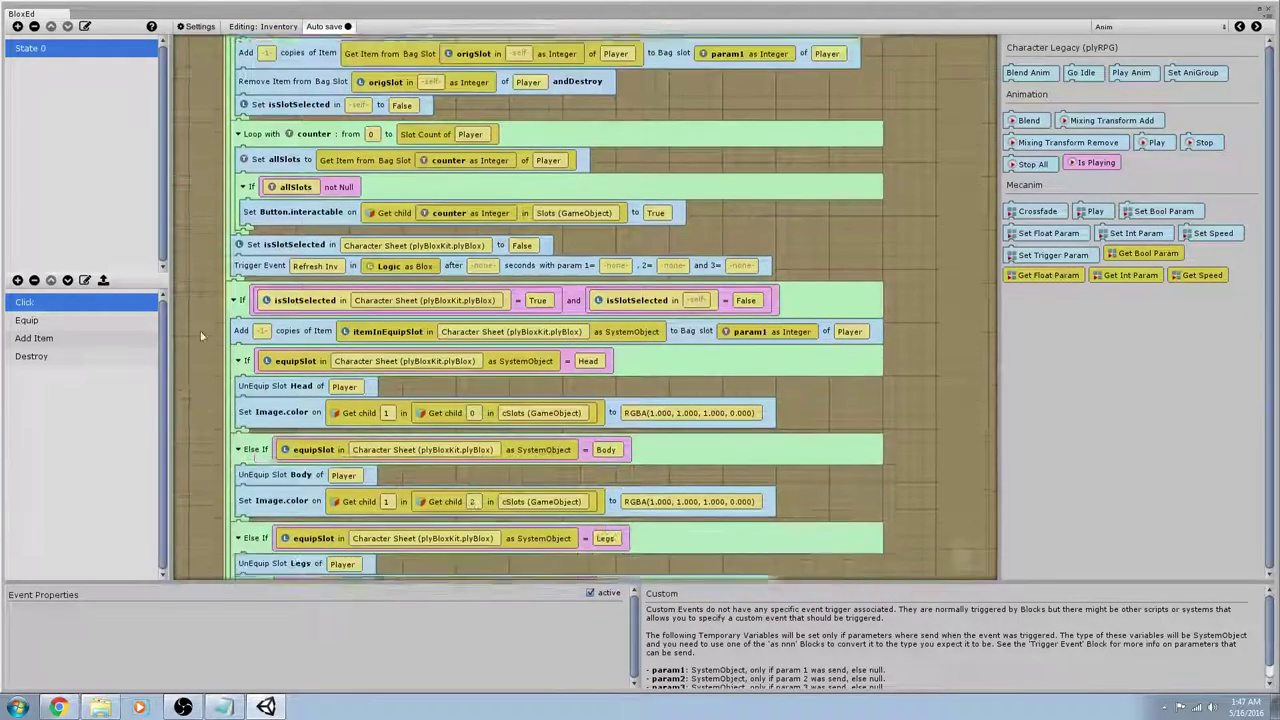
pyautogui.scroll(-12, 201, 336)
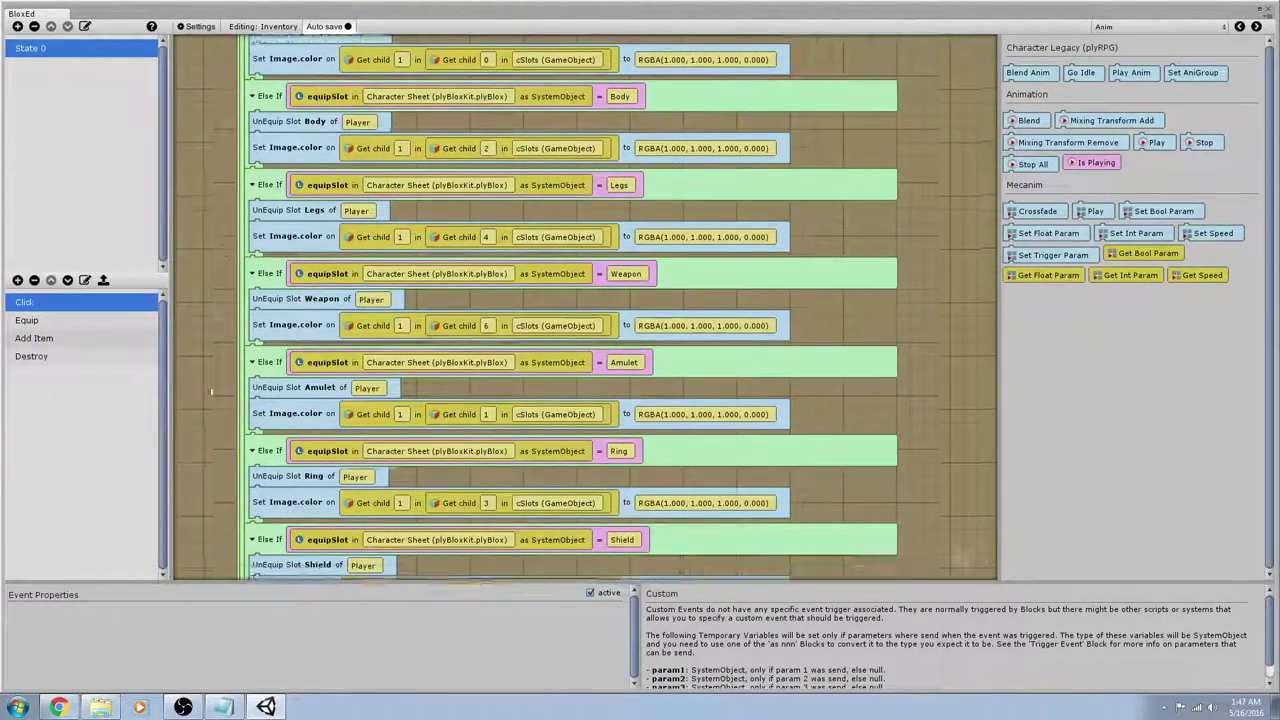
pyautogui.scroll(10, 211, 391)
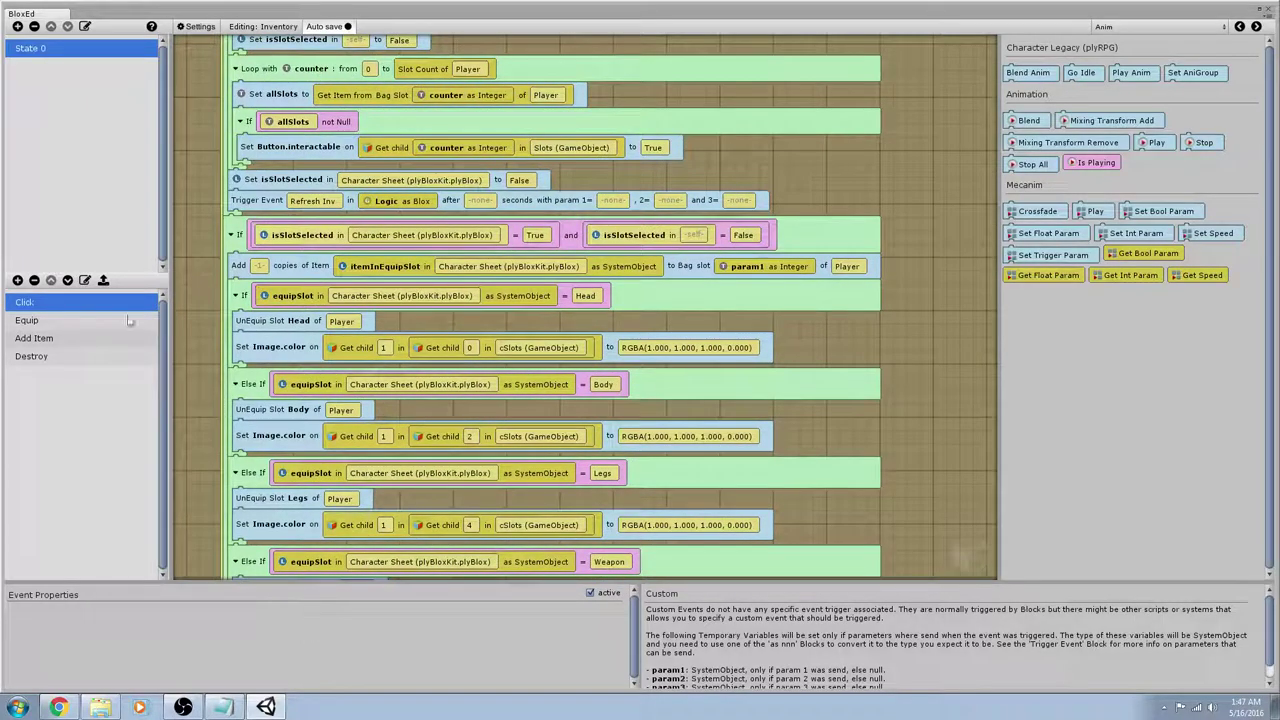
# Step: Look through the Inventory blox's Equip, Add Item and Destroy events, and close the block editor
pyautogui.click(100, 320)
pyautogui.click(87, 338)
pyautogui.click(86, 356)
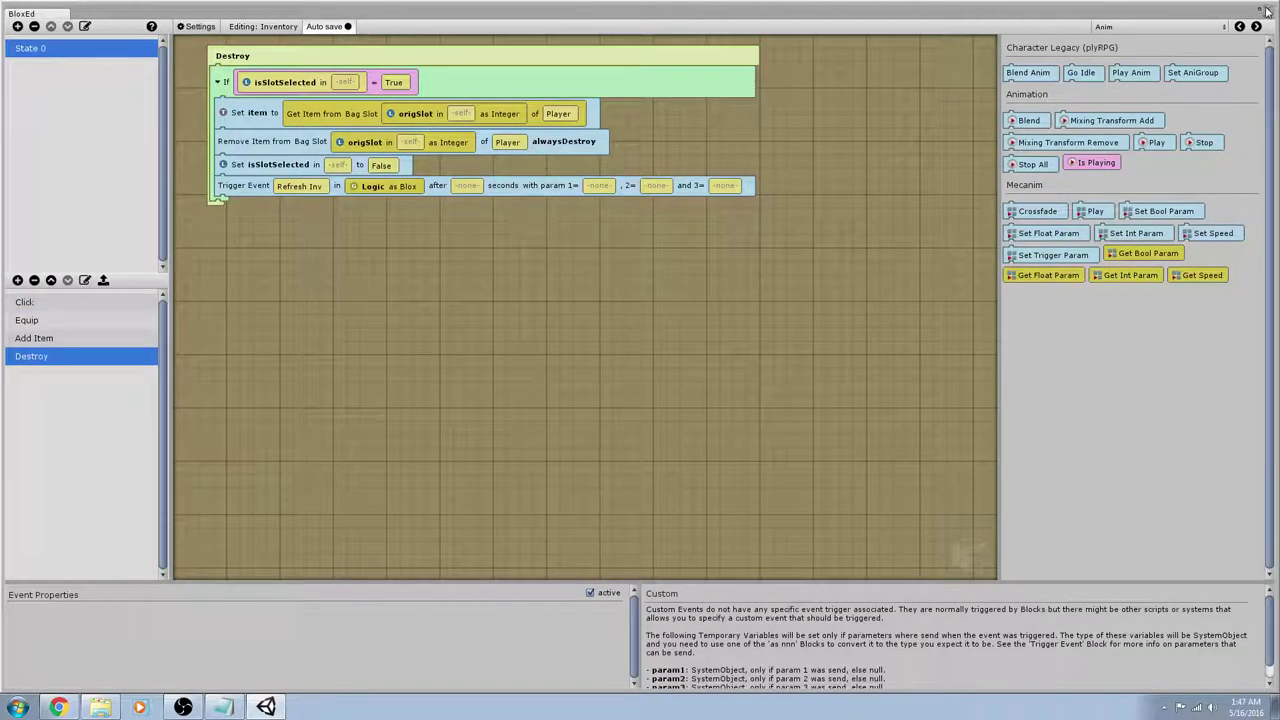
pyautogui.moveTo(448, 203); pyautogui.dragTo(454, 271)
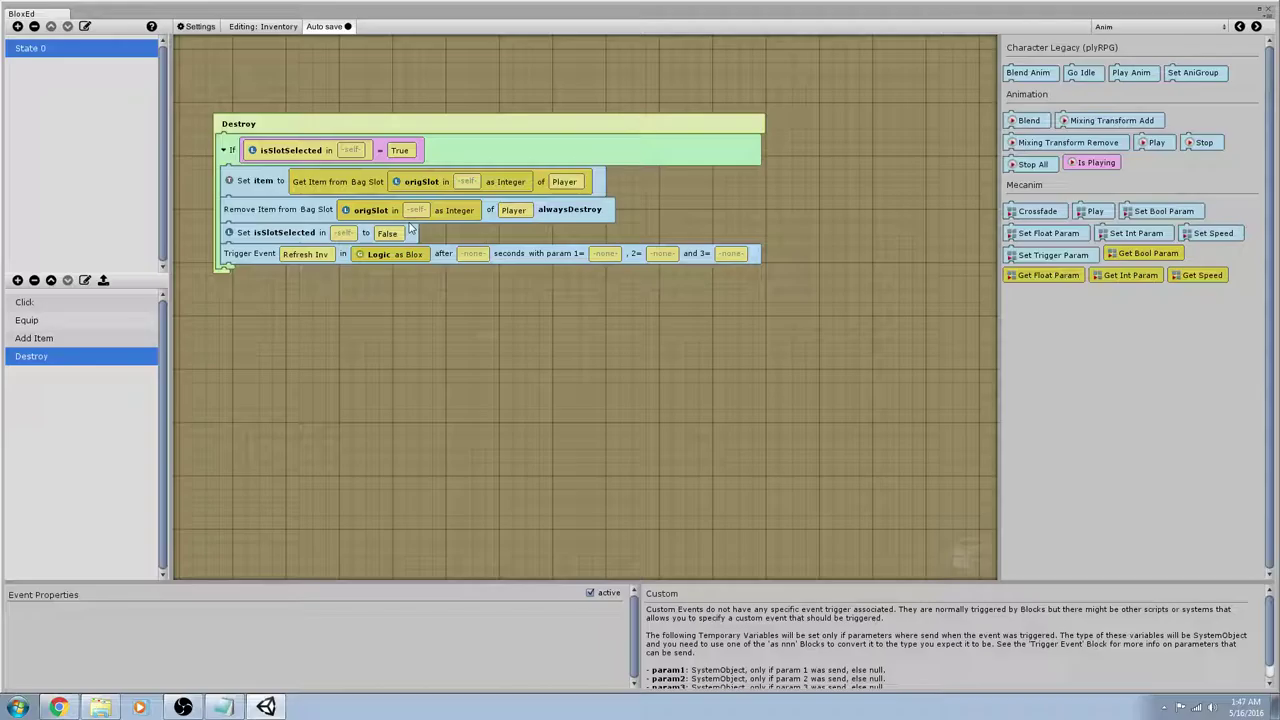
pyautogui.click(1270, 9)
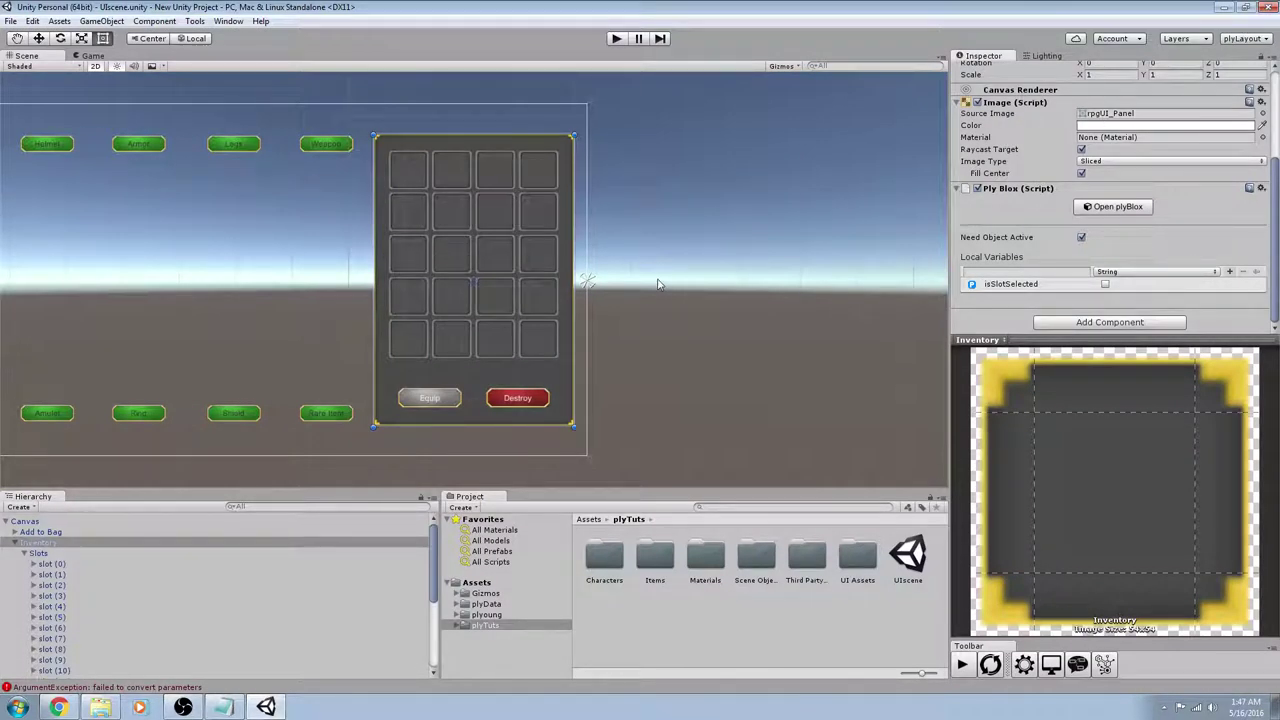
# Step: Collapse the Inventory group, and review the Unequip and Destroy events in the Character Sheet's plyBlox before closing the block editor
pyautogui.scroll(-2, 430, 290)
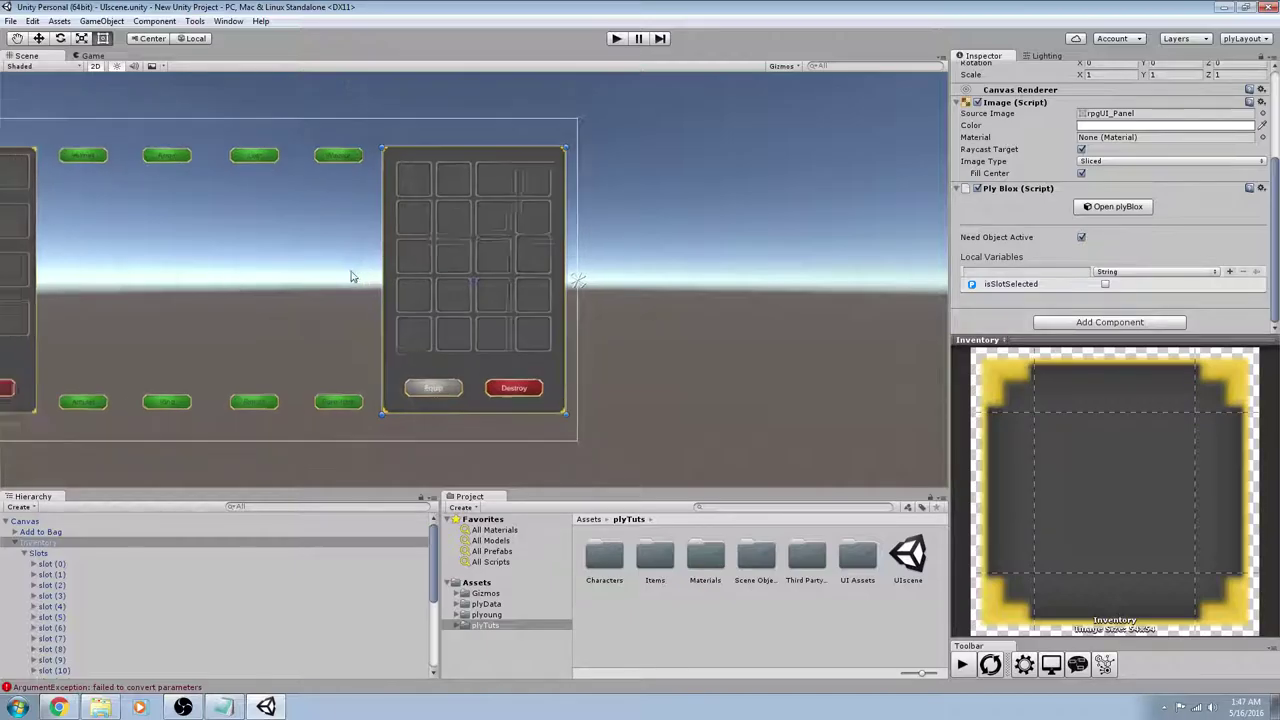
pyautogui.moveTo(334, 286); pyautogui.dragTo(388, 281, button='middle')
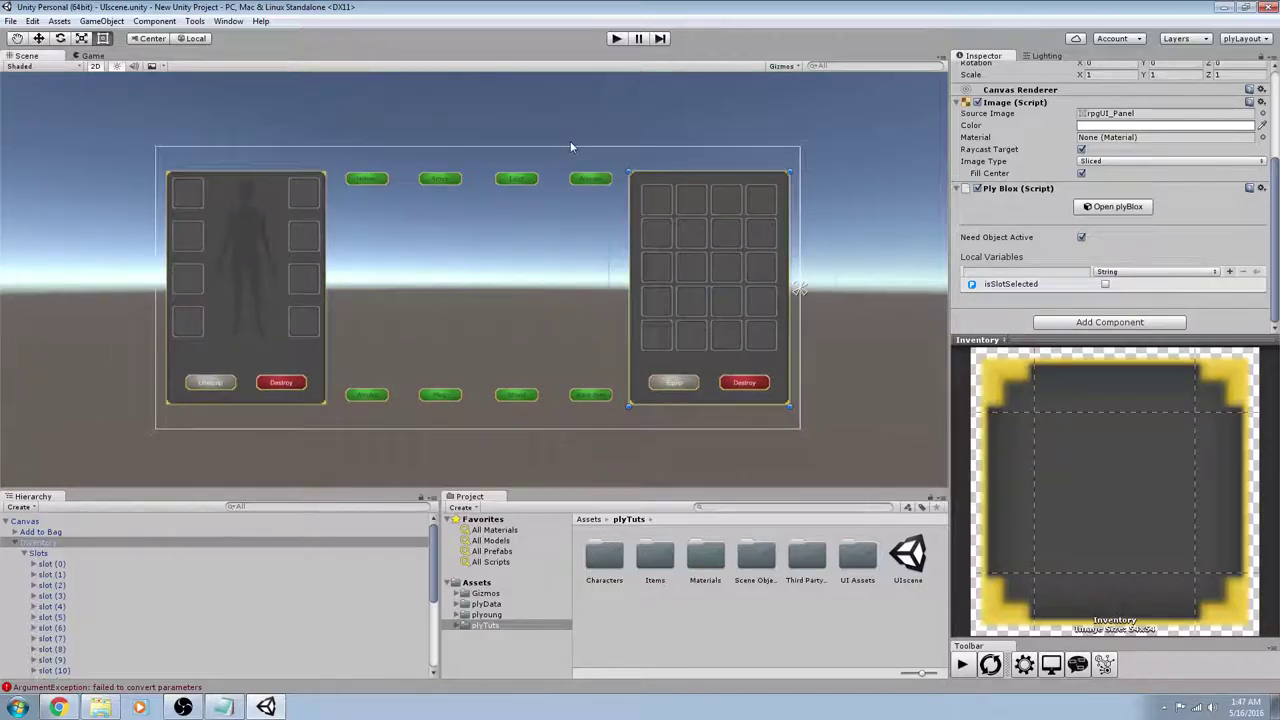
pyautogui.scroll(1, 602, 322)
pyautogui.click(15, 543)
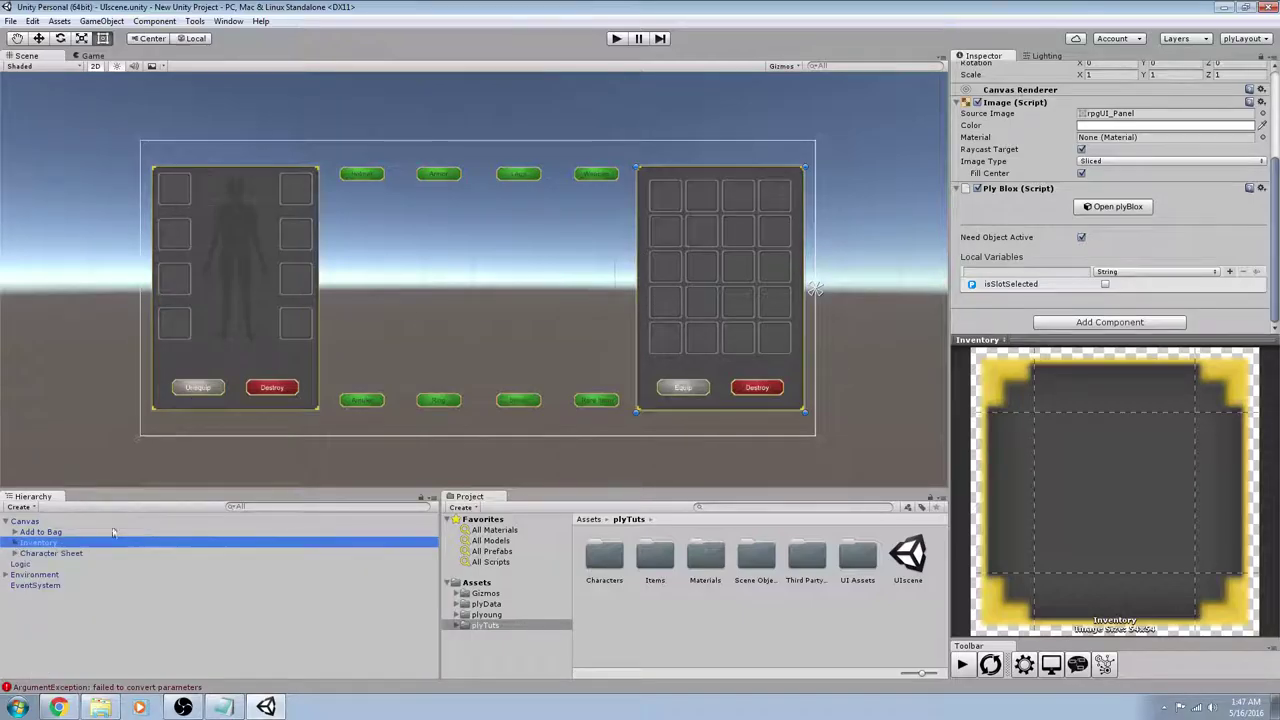
pyautogui.click(24, 554)
pyautogui.click(1086, 212)
pyautogui.click(86, 330)
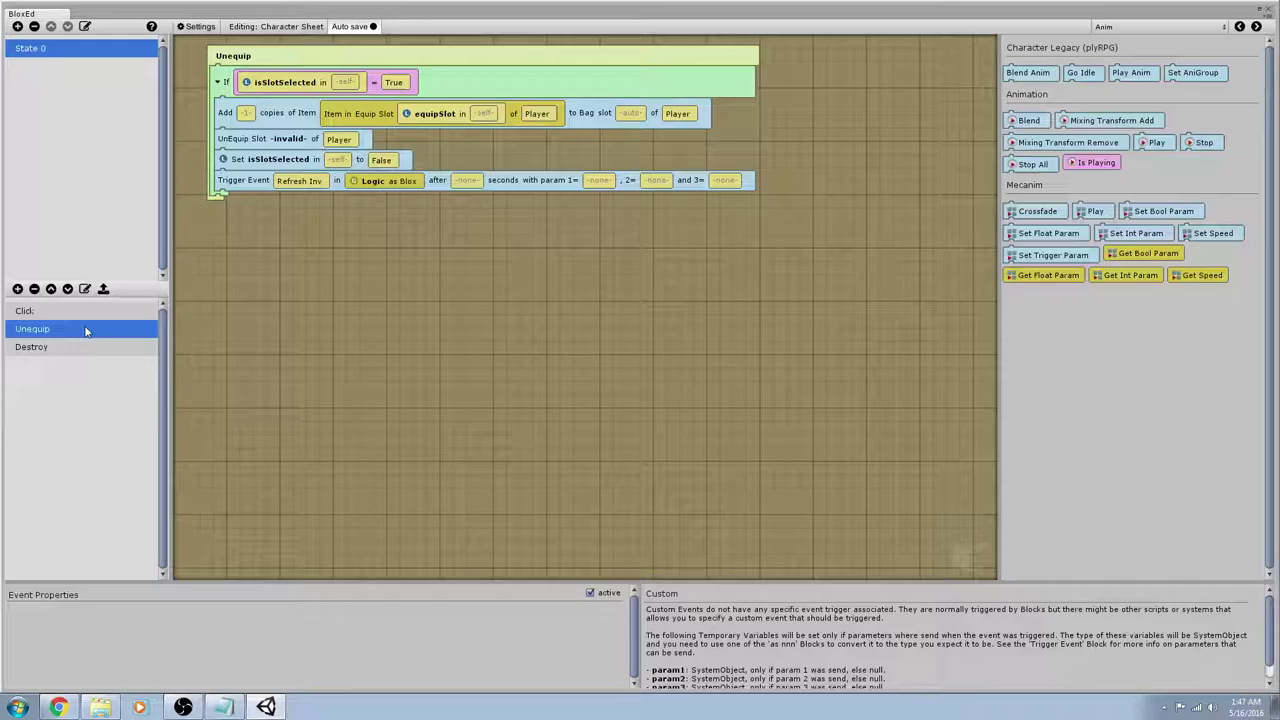
pyautogui.click(78, 348)
pyautogui.click(1268, 18)
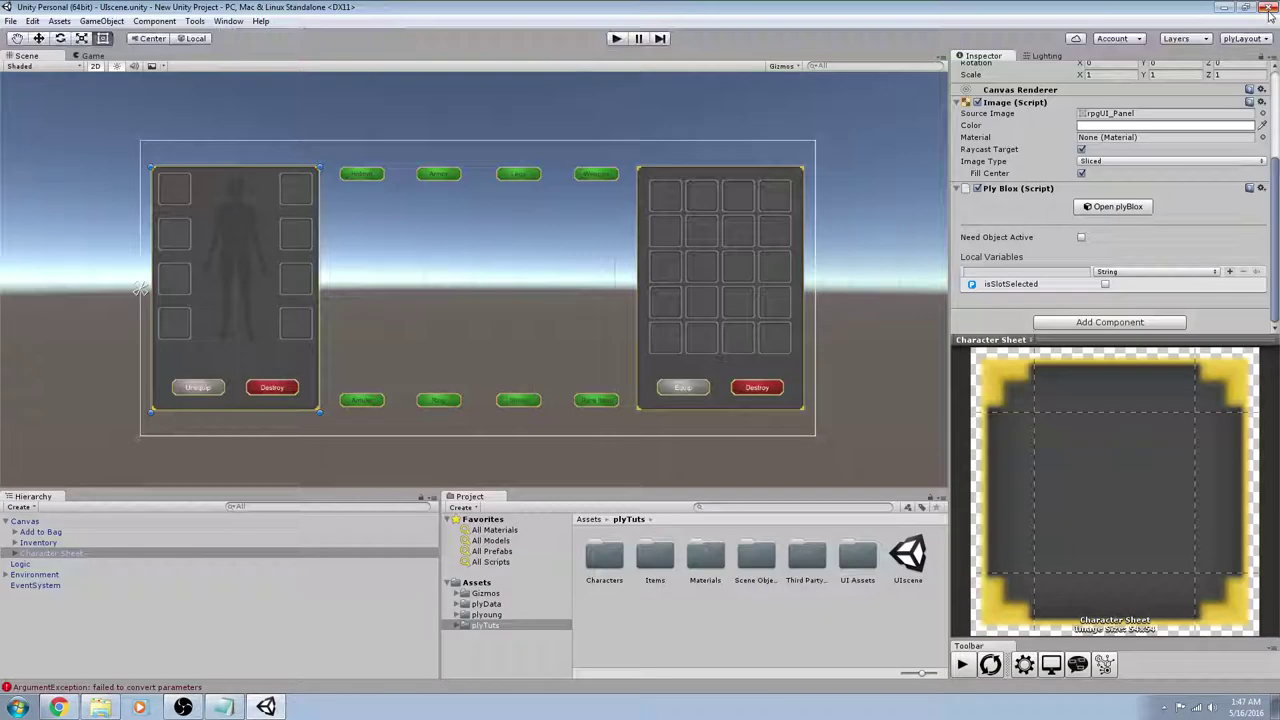